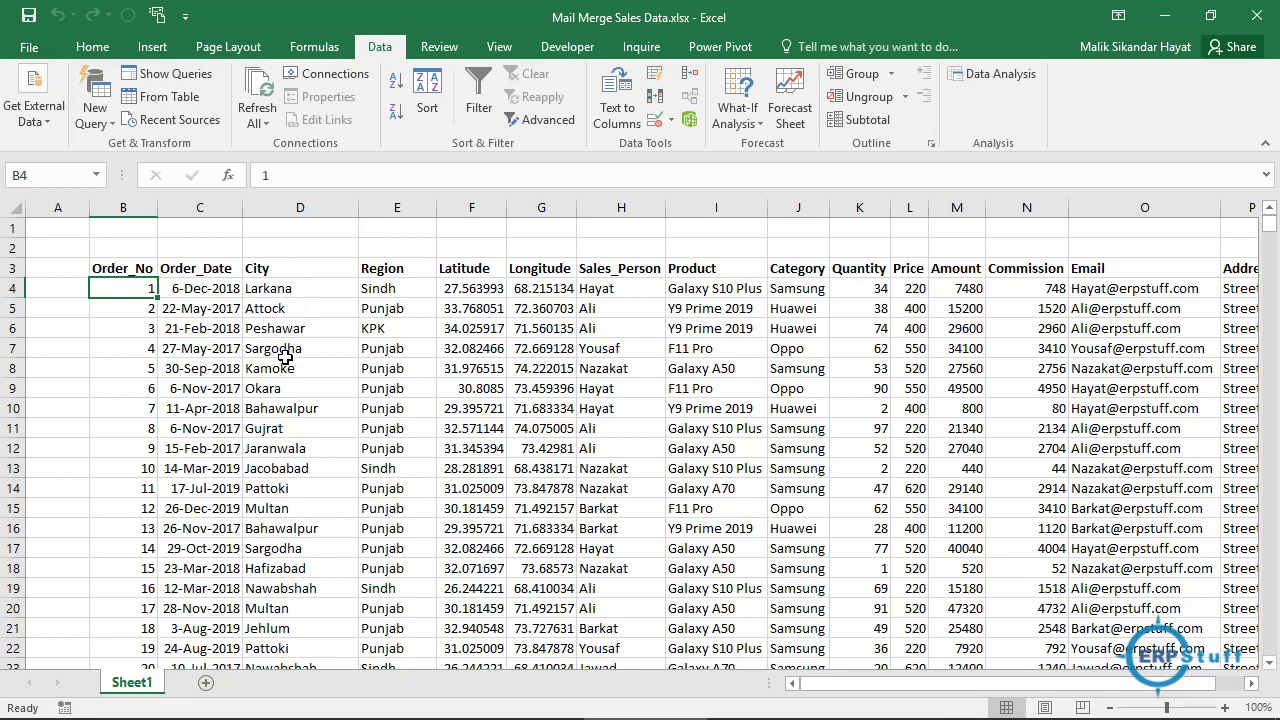
Examine the sales order records from the first order in row 4 down to the last record.
click(310, 288)
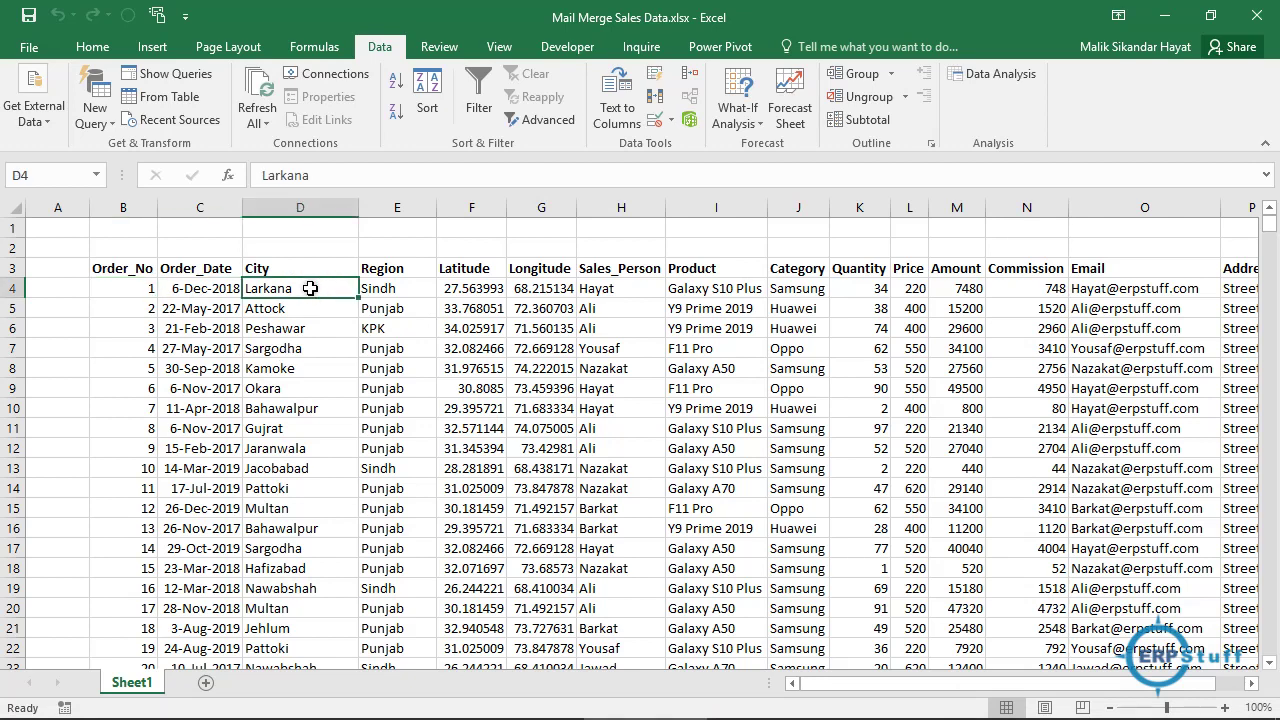
key(Left)
key(Left)
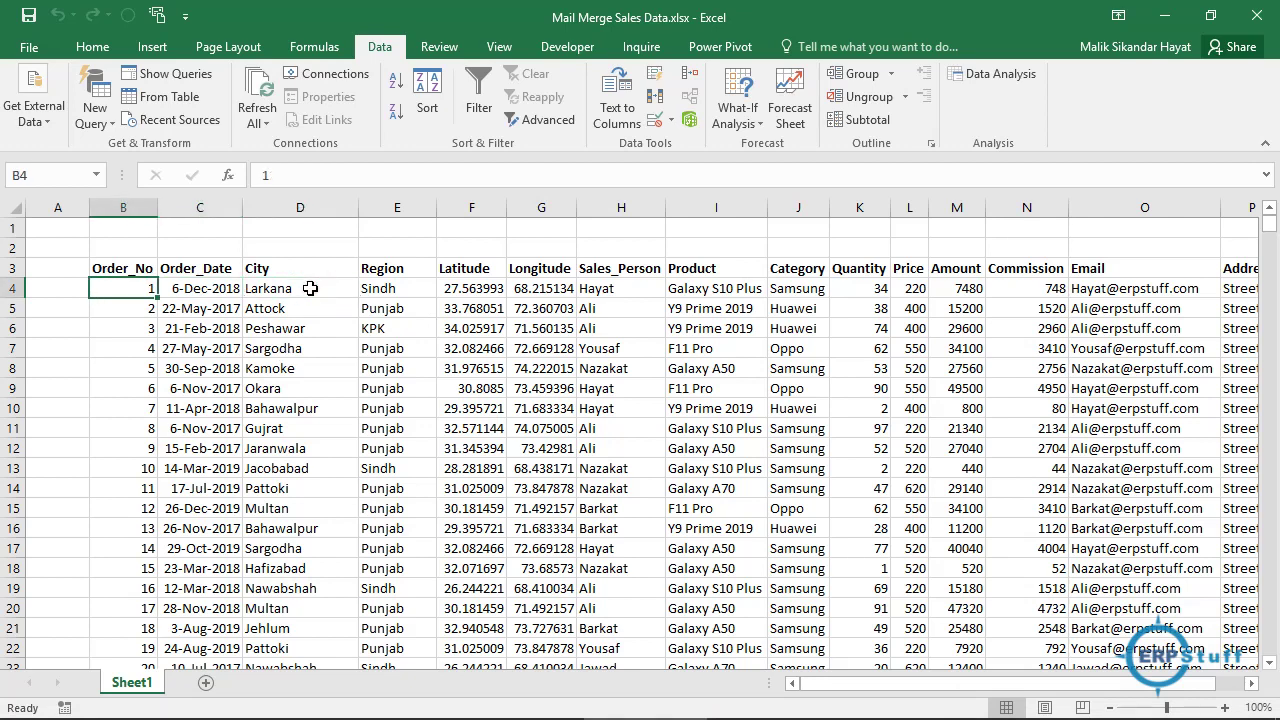
key(Down)
key(Down)
key(Down)
key(Down)
key(Down)
key(Down)
key(Down)
key(Down)
key(Down)
key(Down)
key(Down)
key(Down)
key(Down)
key(Down)
key(Down)
key(Down)
key(Down)
key(Down)
key(Down)
key(Down)
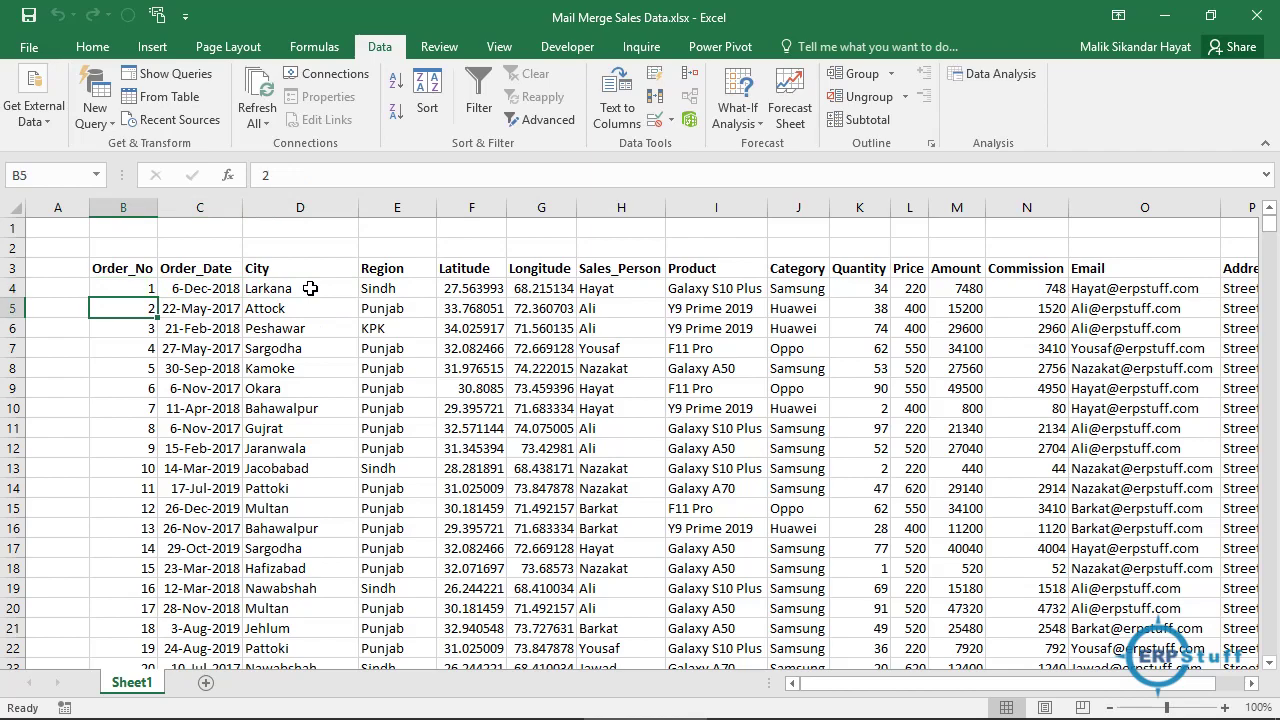
key(Down)
key(Down)
key(Down)
key(Down)
key(Down)
key(Down)
key(Down)
key(Down)
key(Down)
key(Down)
key(Down)
key(Down)
key(Down)
key(Down)
key(Down)
key(Down)
key(Down)
key(Down)
key(Down)
key(Down)
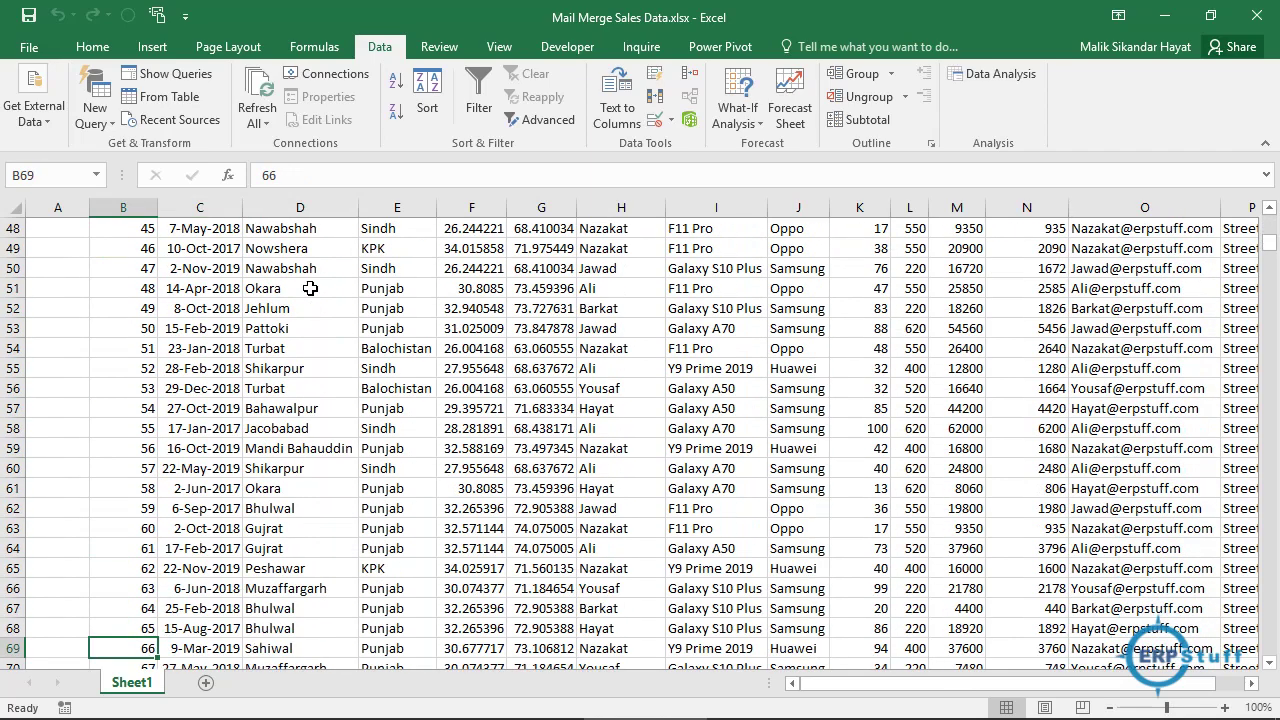
key(Down)
key(Down)
key(Down)
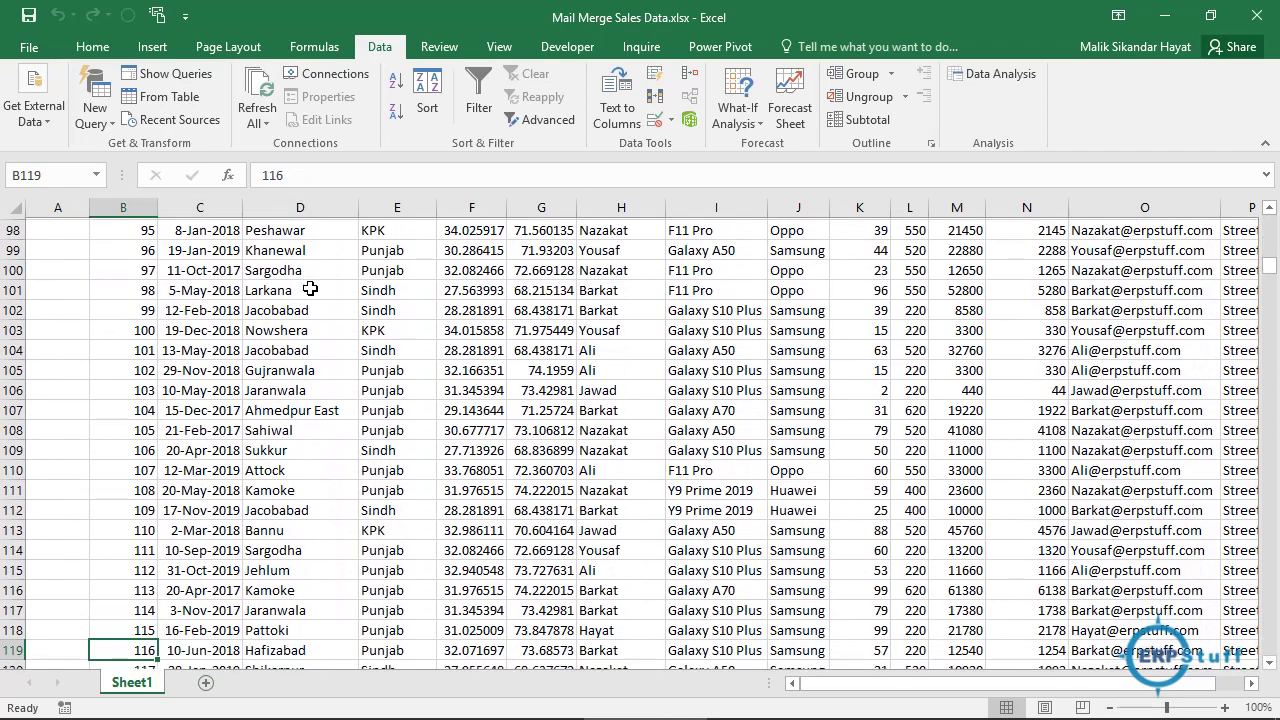
key(ctrl+Down)
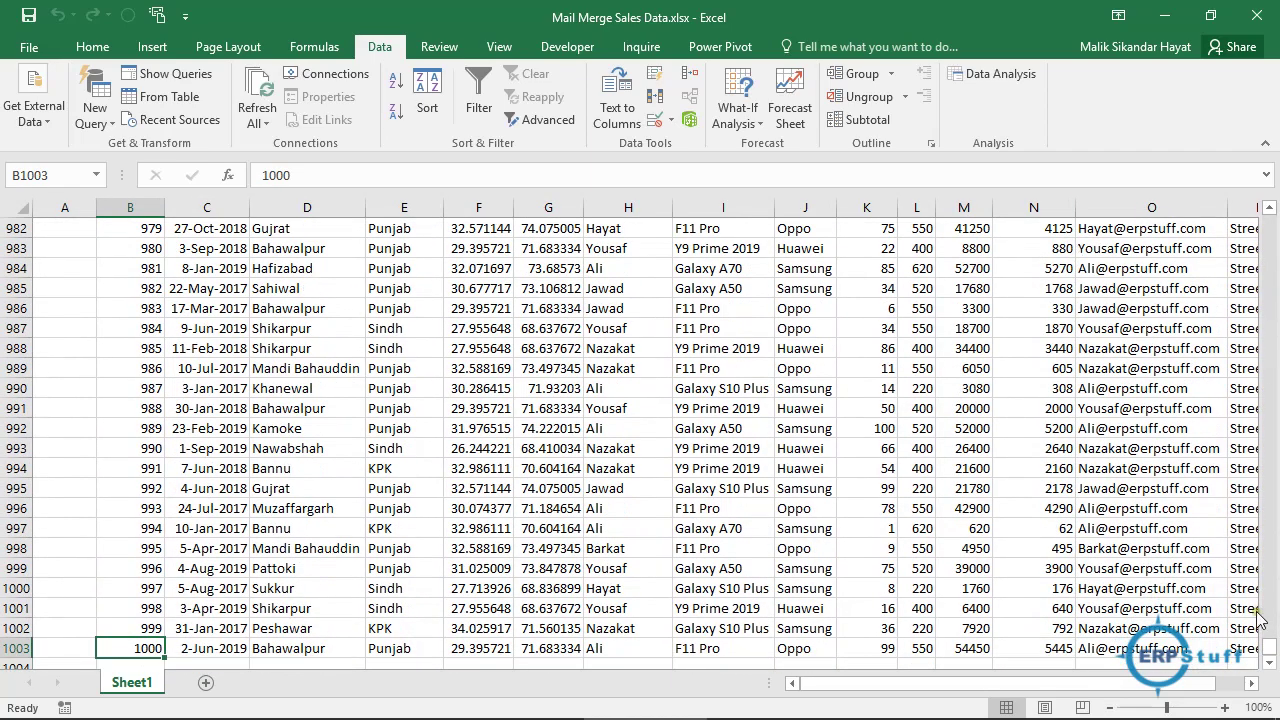
Narrow the empty column A at the start of the sheet.
drag(1268, 652, 1272, 210)
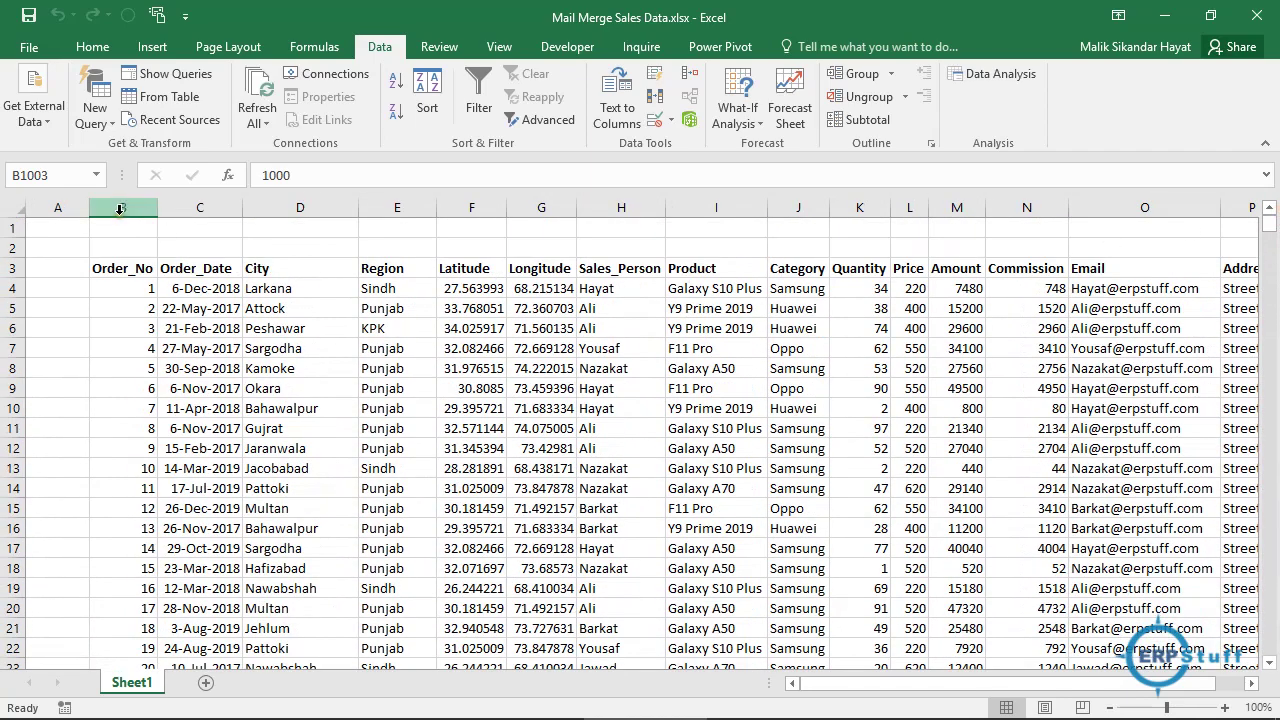
drag(89, 207, 56, 207)
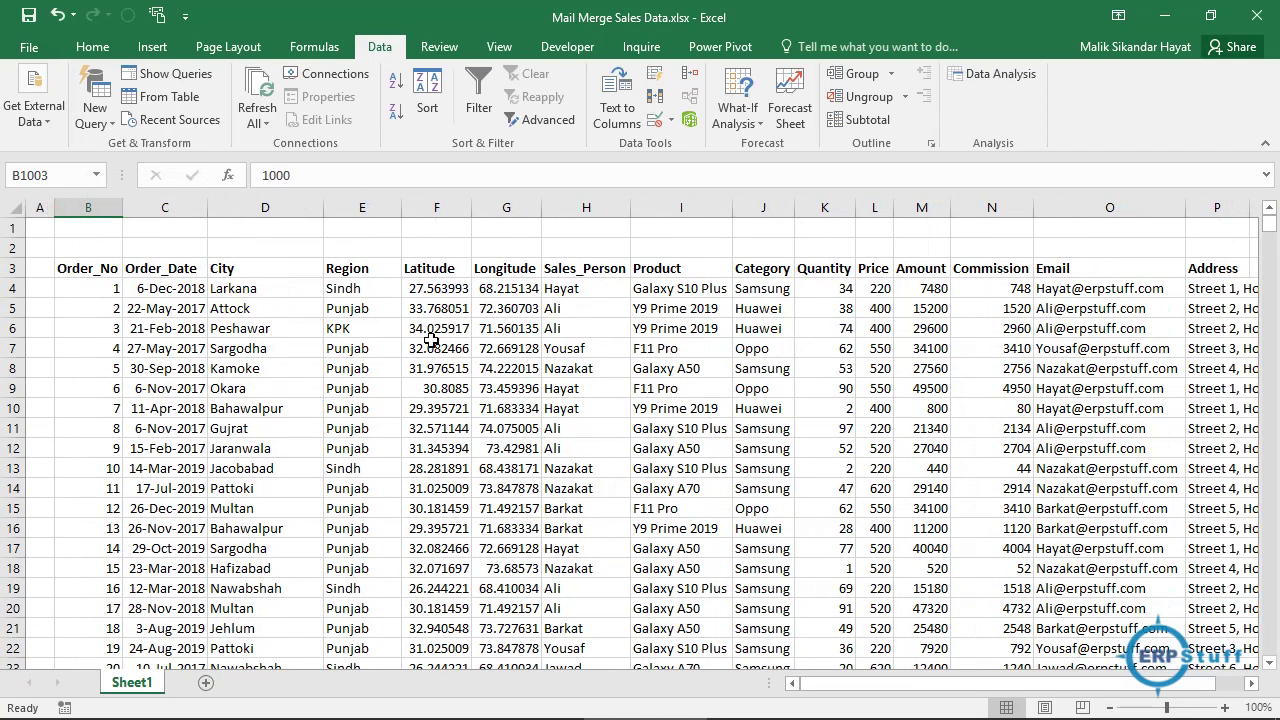
Examine the first record's fields from Region across to Commission, and return to its Order_No.
click(357, 289)
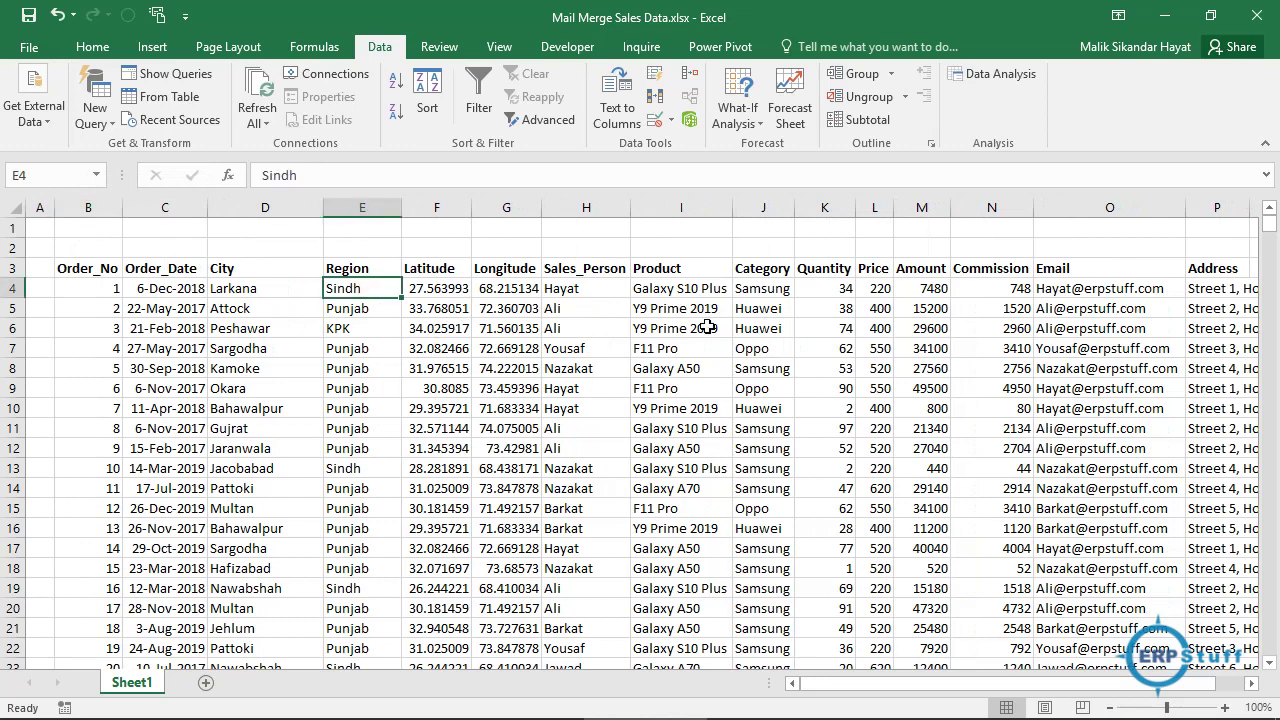
key(Right)
key(Right)
key(Right)
key(Right)
key(Right)
key(Right)
key(Right)
key(Right)
key(Right)
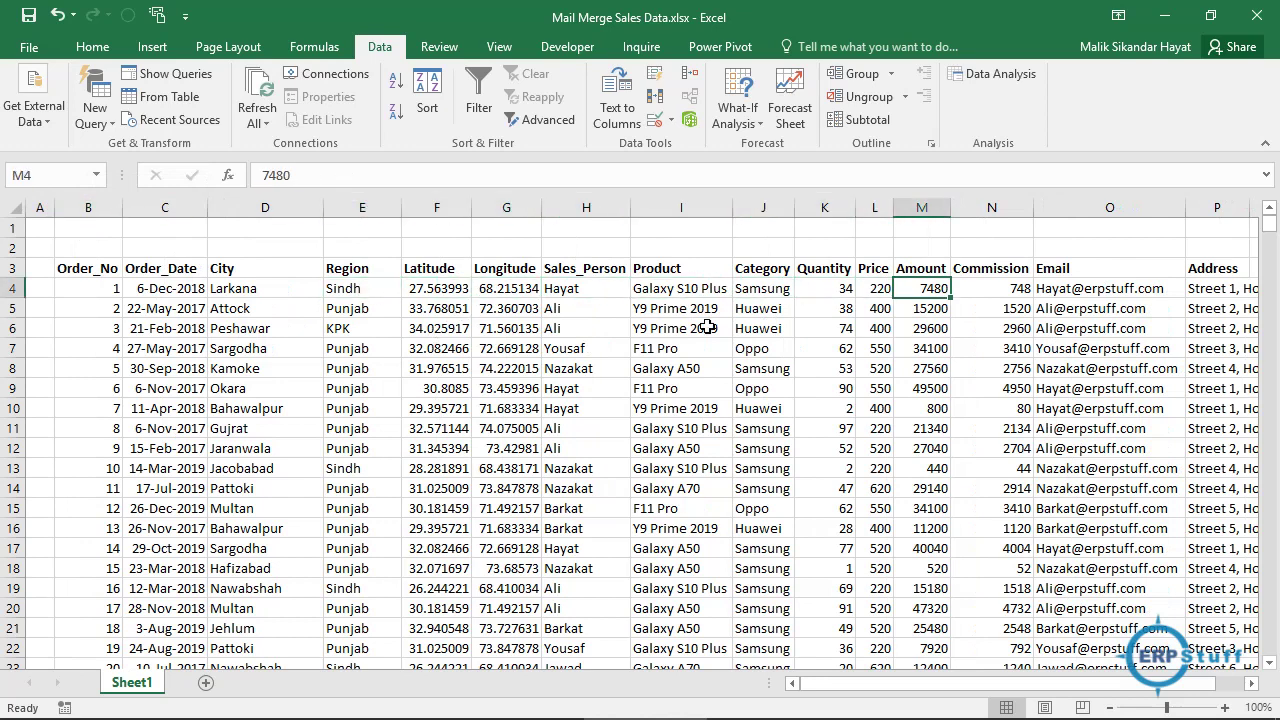
key(Down)
key(Up)
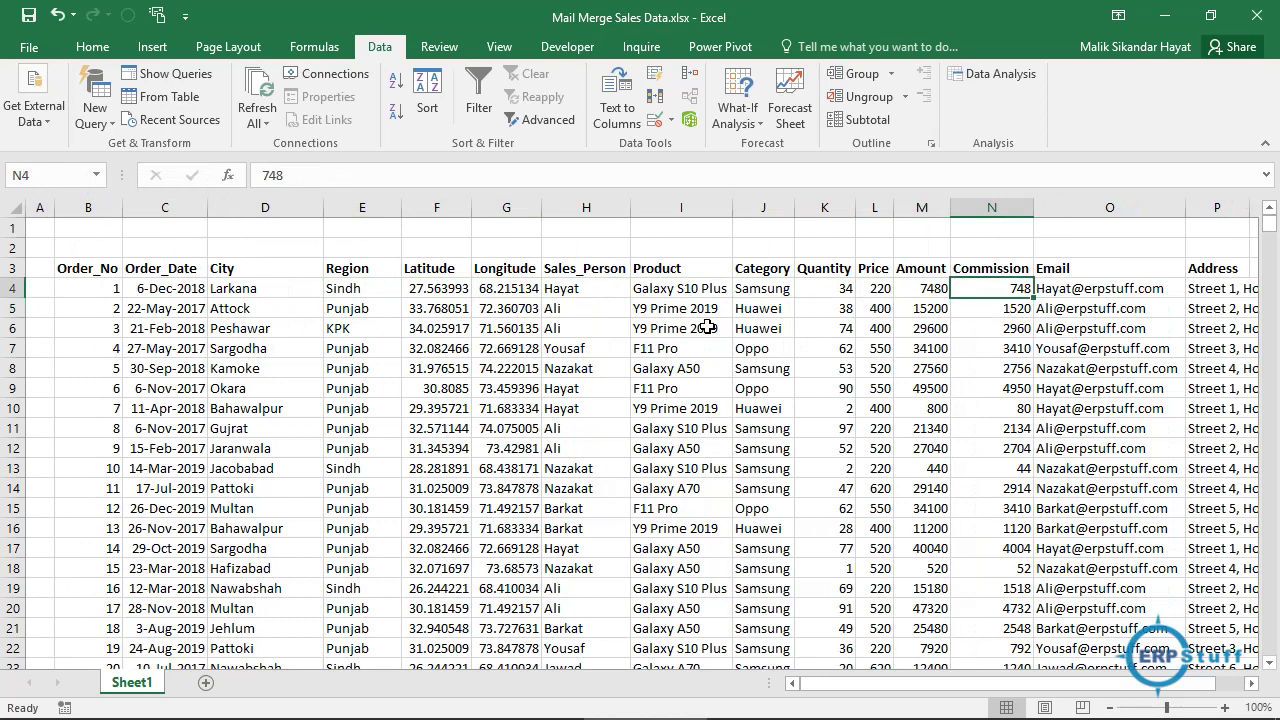
key(Down)
key(Up)
key(Left)
key(Left)
key(Left)
key(Left)
key(Left)
key(Left)
key(Left)
key(Left)
key(Left)
key(Left)
key(Left)
key(Left)
key(Left)
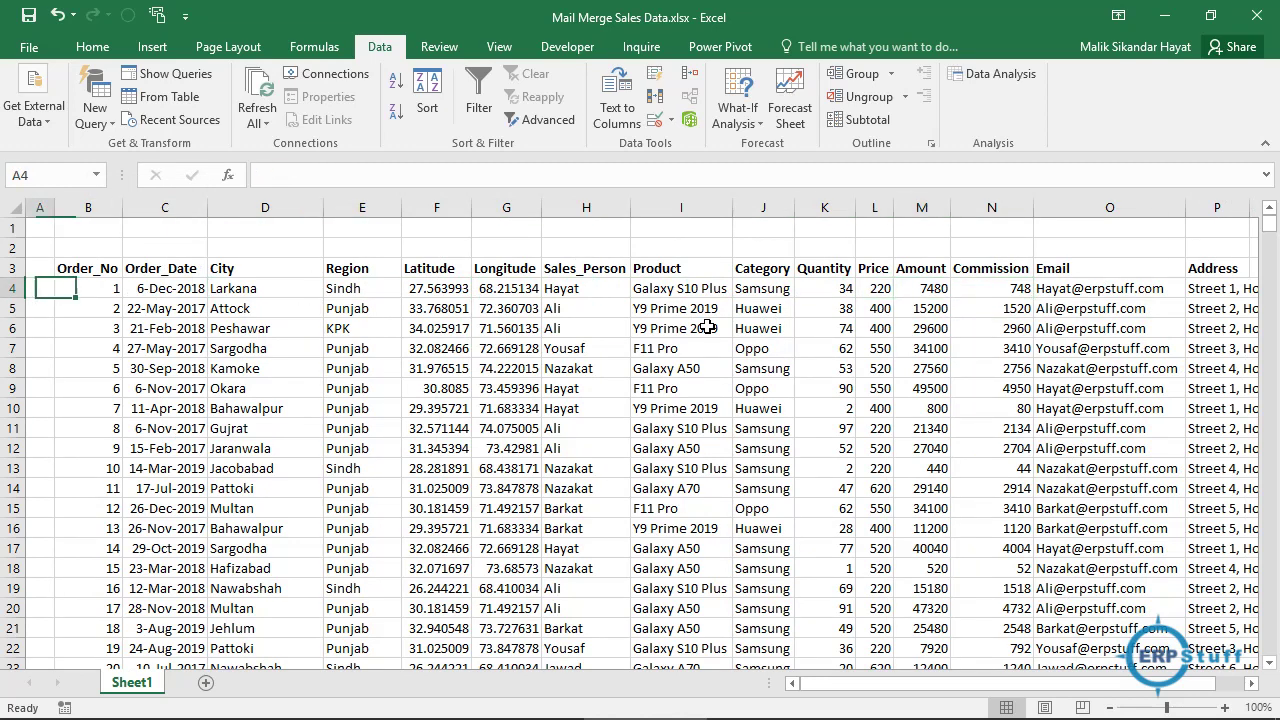
key(Right)
key(Right)
key(Left)
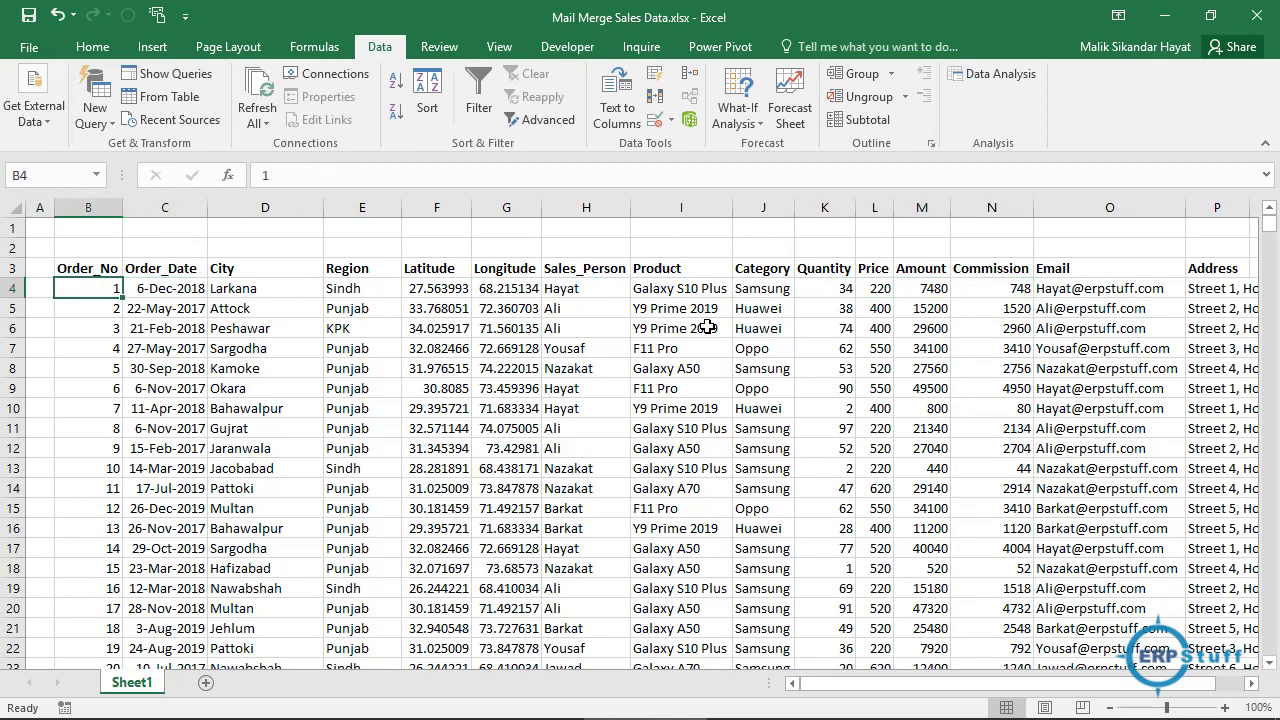
Examine the first record's Sales_Person, Price, Amount and Commission fields and the formula in its Email cell.
key(Right)
key(Right)
key(Right)
key(Right)
key(Right)
key(Right)
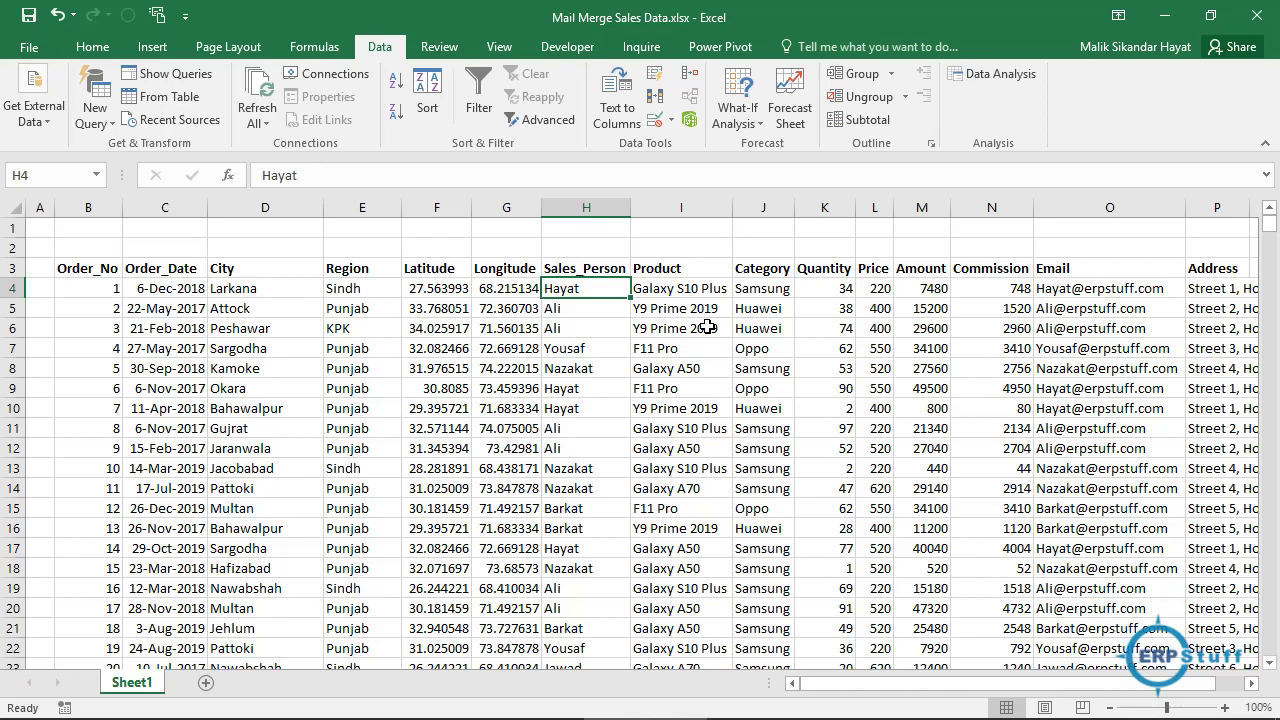
key(Left)
key(Left)
key(Left)
key(Left)
key(Left)
key(Left)
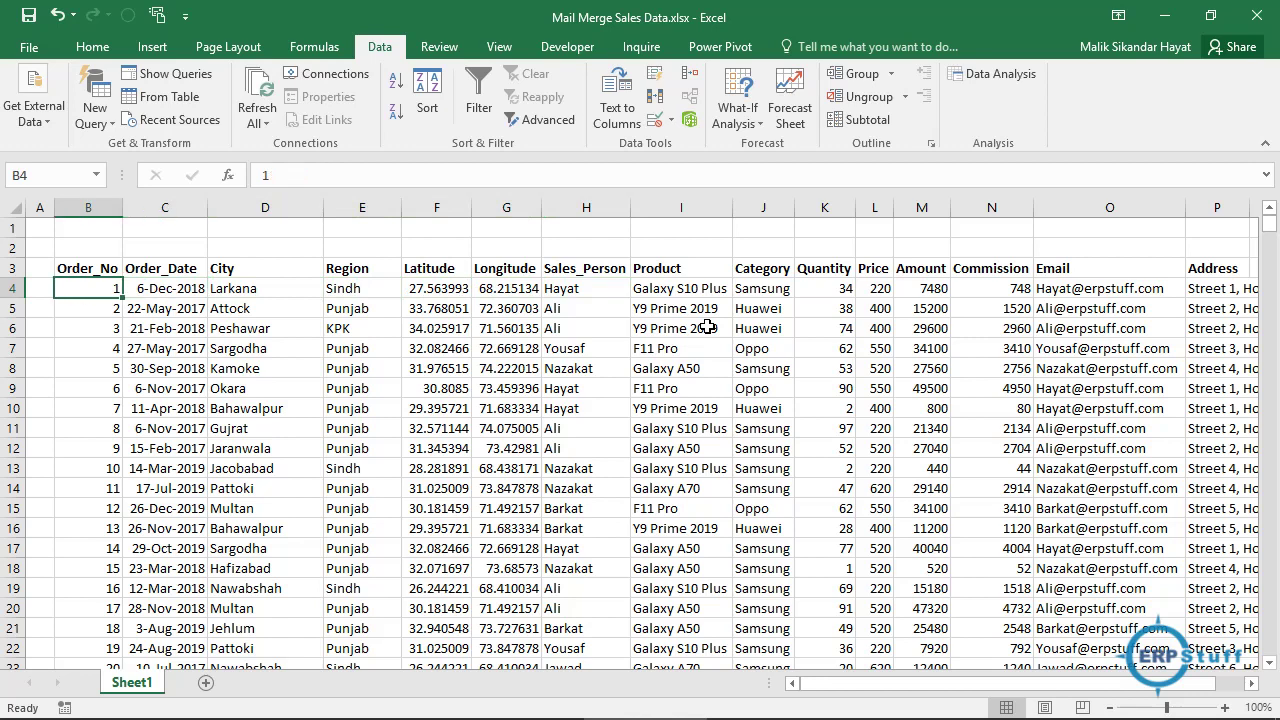
key(Right)
key(Right)
key(Right)
key(Right)
key(Right)
key(Right)
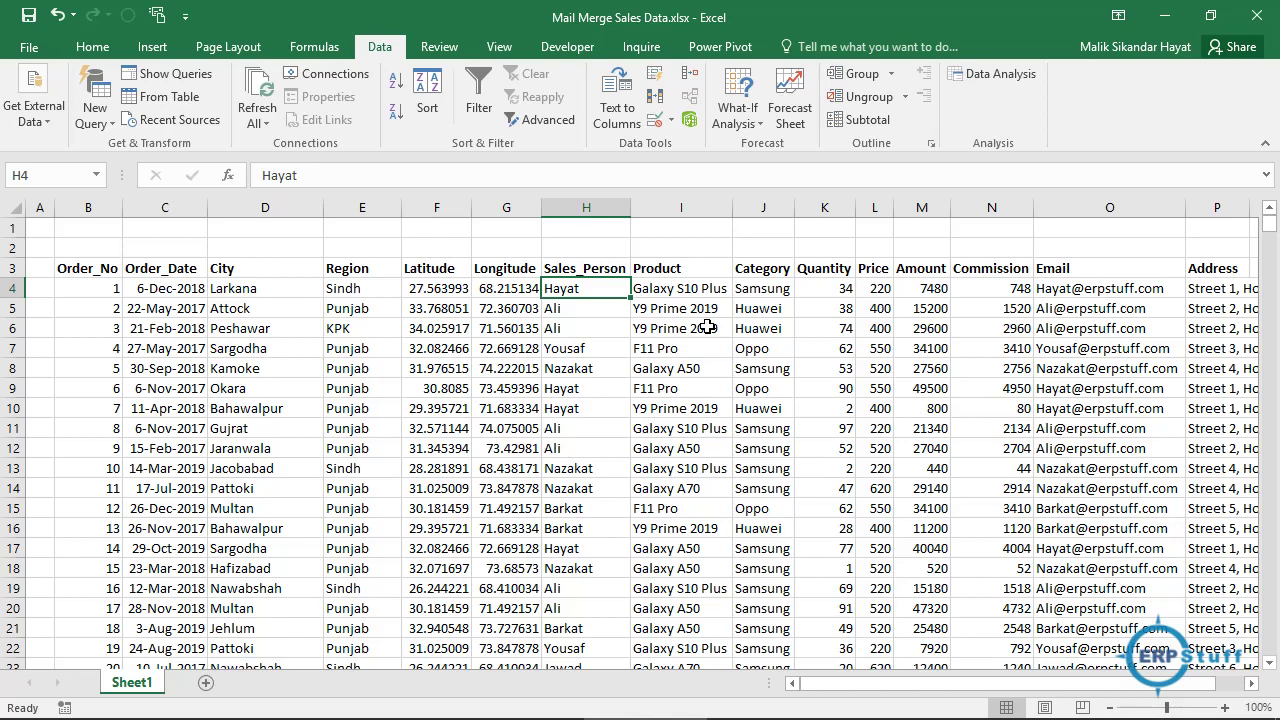
key(Right)
key(Right)
key(Right)
key(Right)
key(Right)
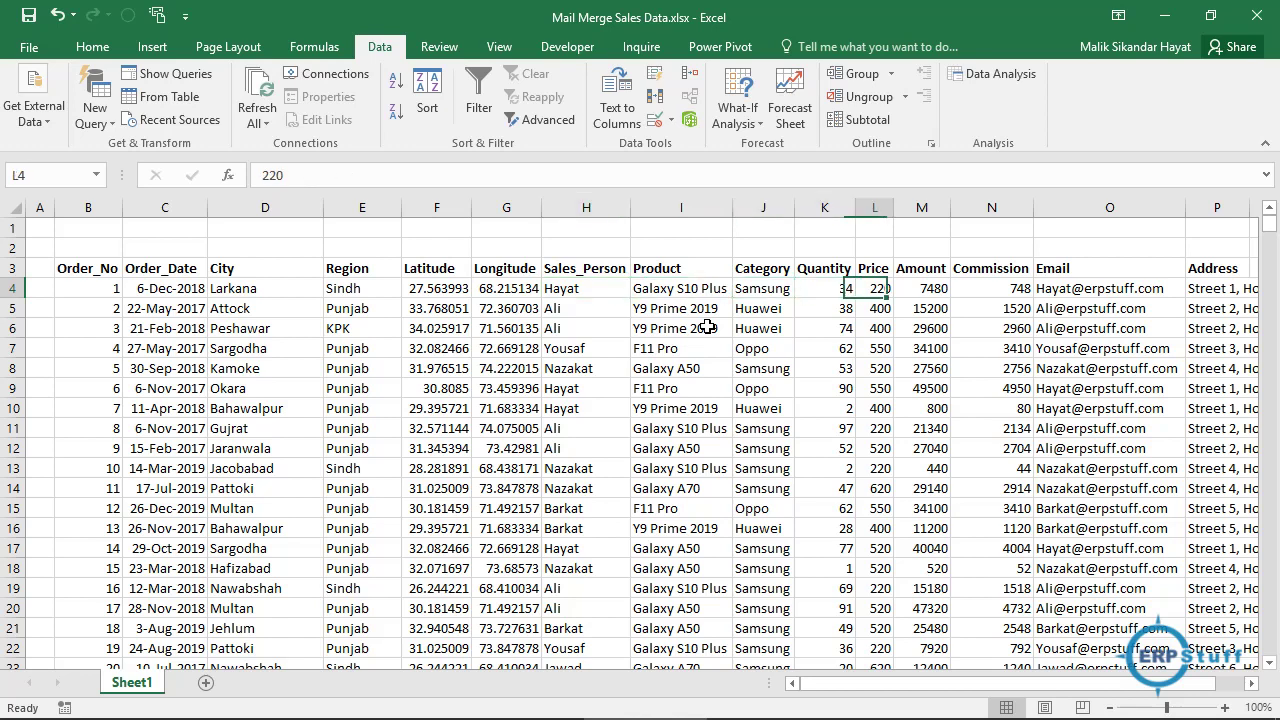
key(Right)
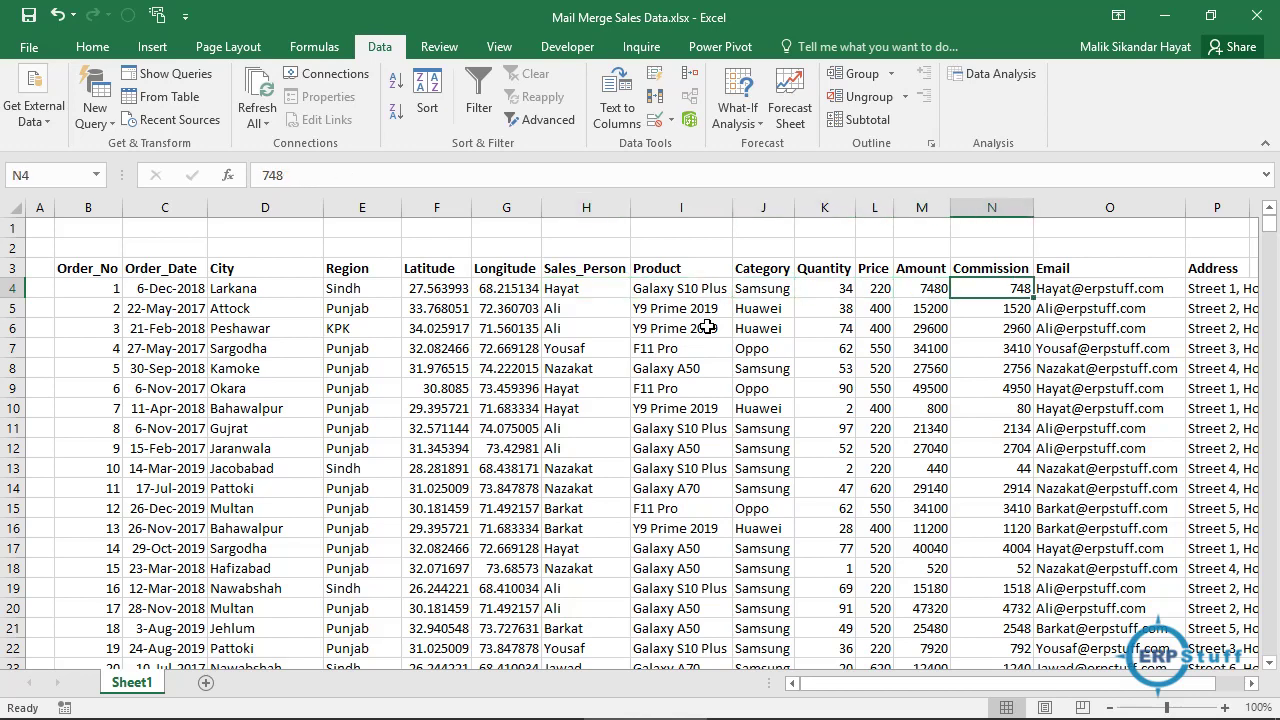
key(Right)
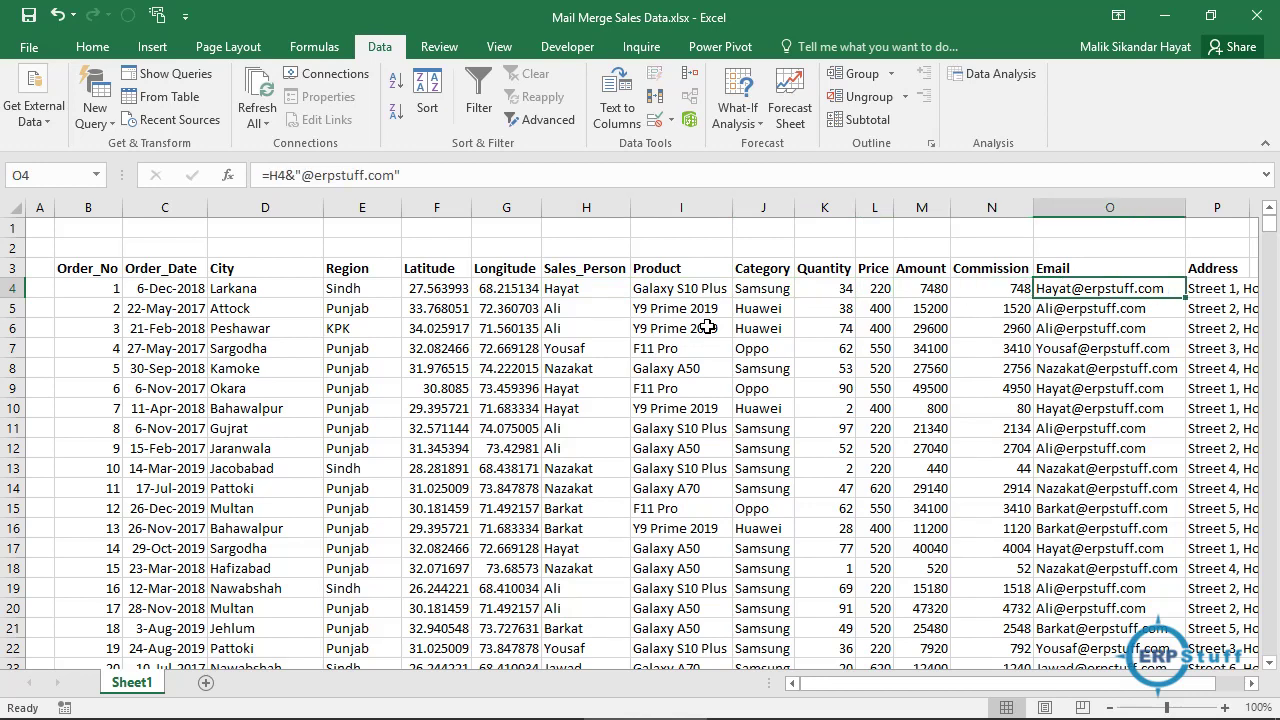
Review the first record again from Sales_Person through Email to the Address field at the end of the table.
key(Left)
key(Left)
key(Left)
key(Left)
key(Left)
key(Left)
key(Left)
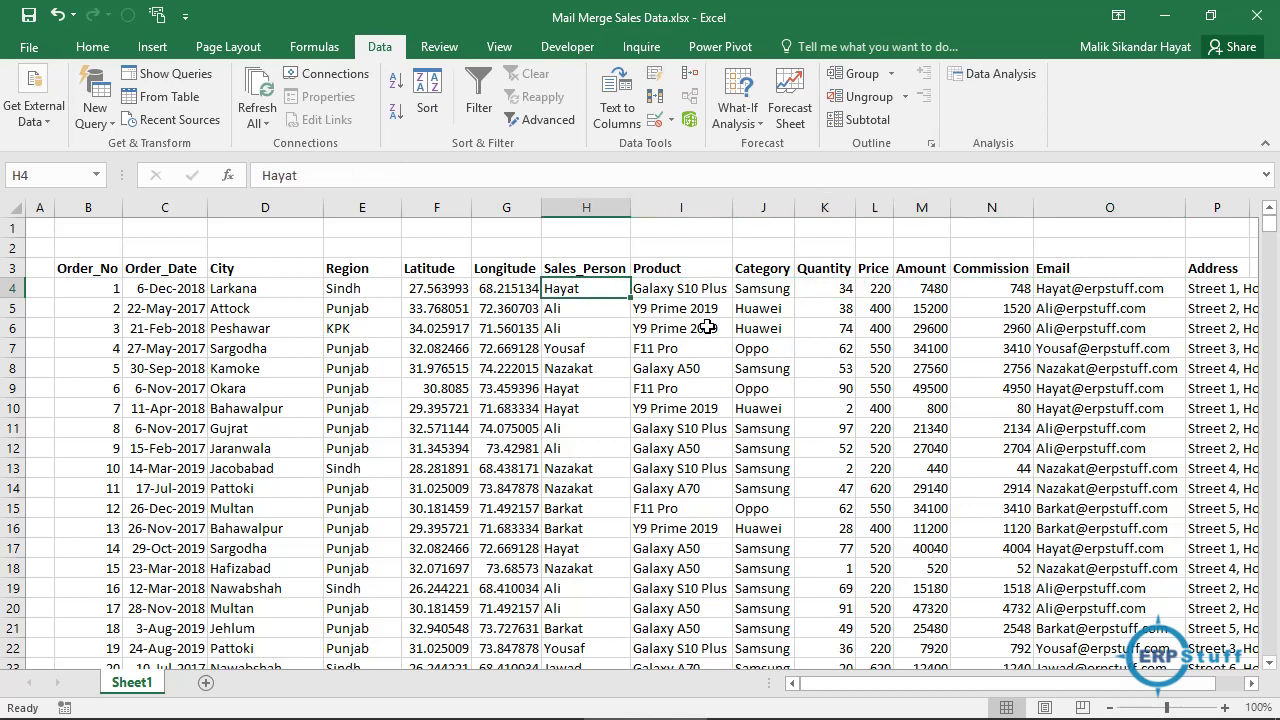
key(Right)
key(Right)
key(Right)
key(Right)
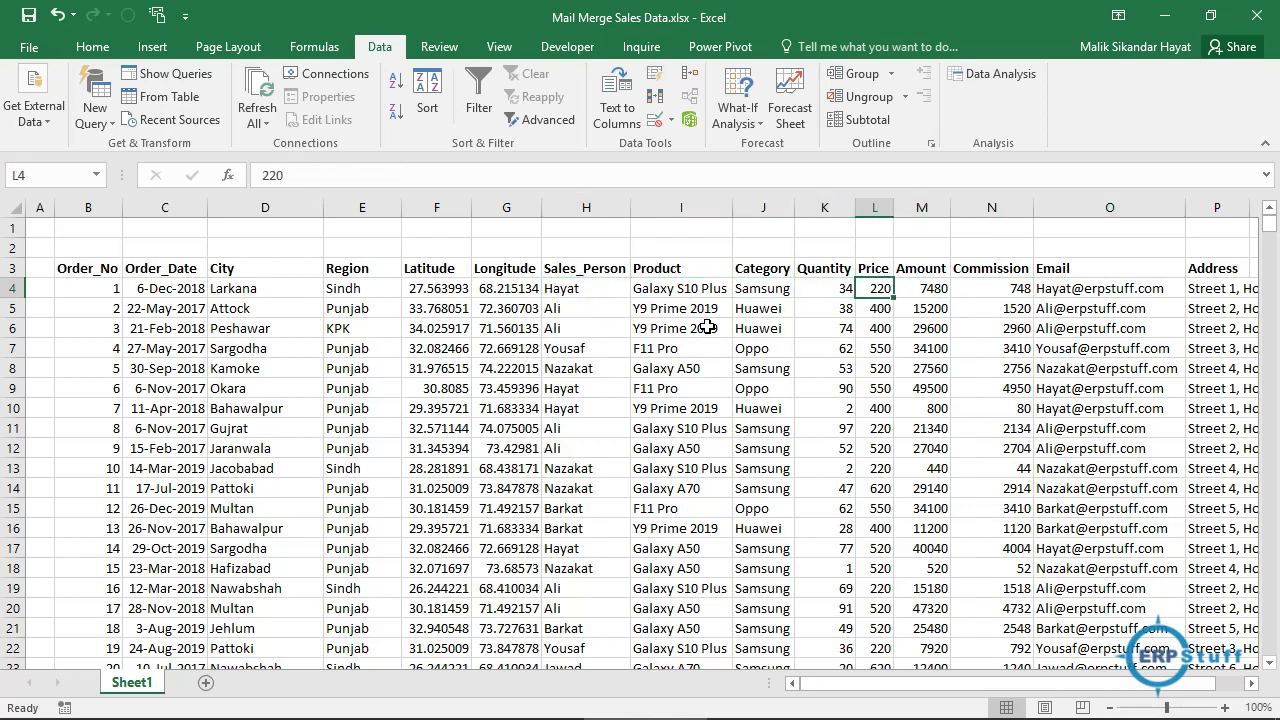
key(Right)
key(Right)
key(Right)
key(Right)
key(Right)
key(Right)
key(Right)
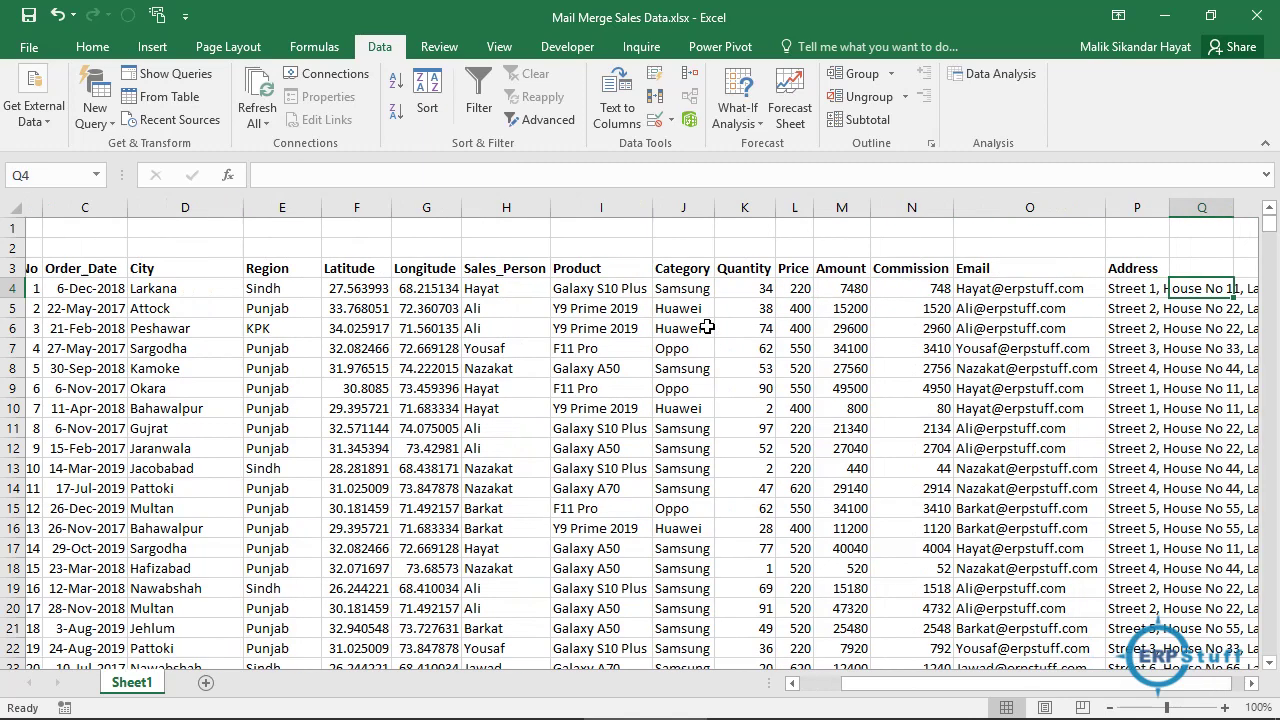
Fit the width of the Address column (P) to its contents.
key(Left)
key(Left)
key(Left)
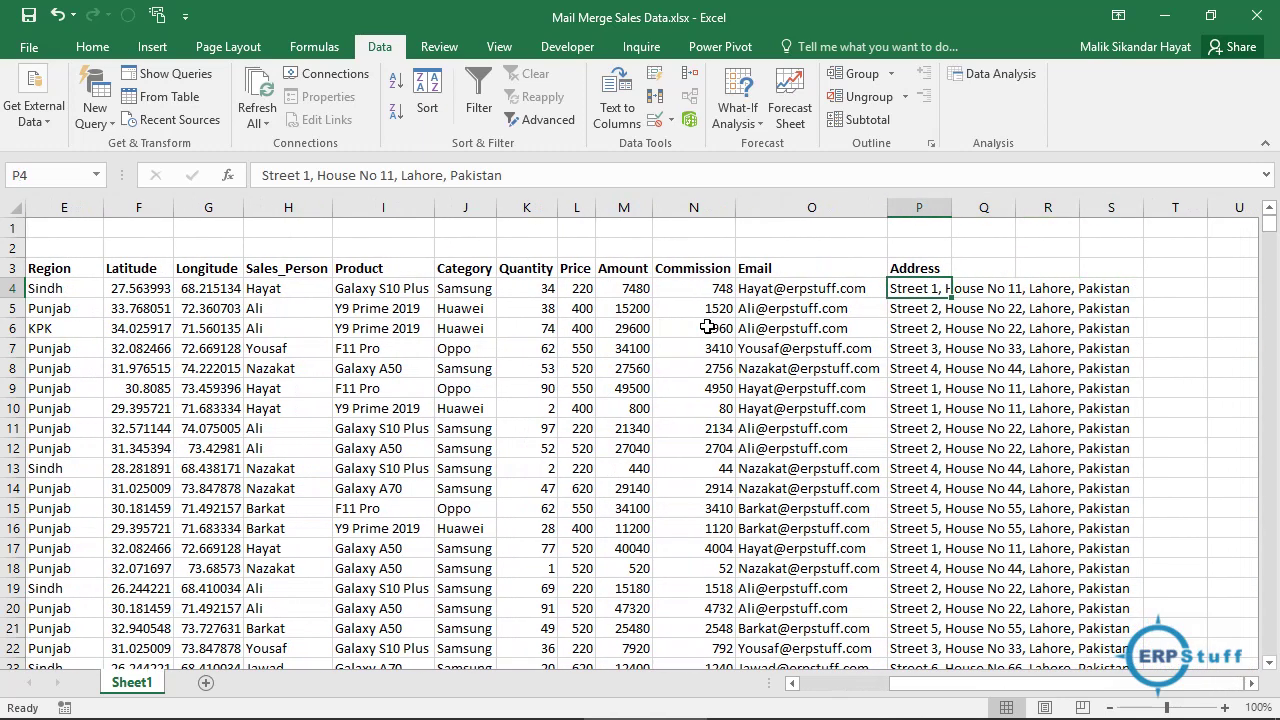
drag(953, 207, 953, 207)
double_click(953, 207)
Go back along the first record and select the Order_No header in cell B3.
key(Left)
key(Left)
key(Left)
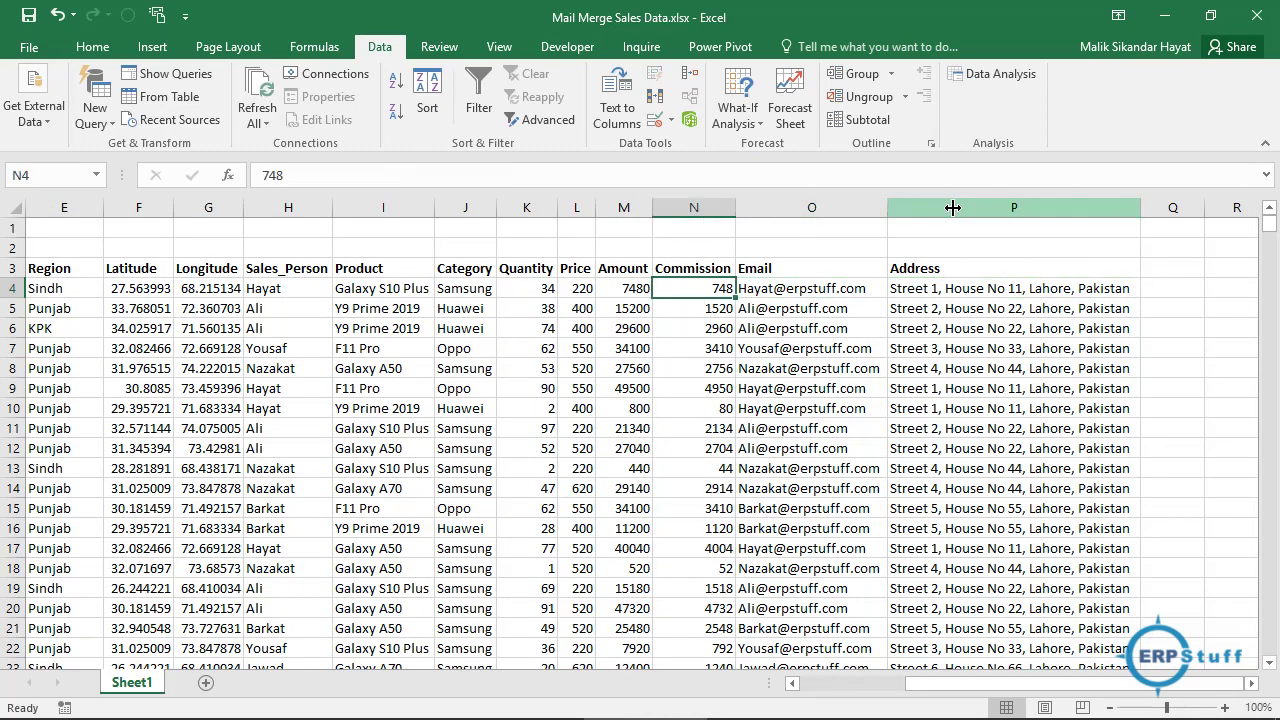
key(Left)
key(Left)
key(Left)
key(Left)
key(Left)
key(Left)
key(Left)
key(Left)
key(Left)
key(Left)
key(Left)
key(Left)
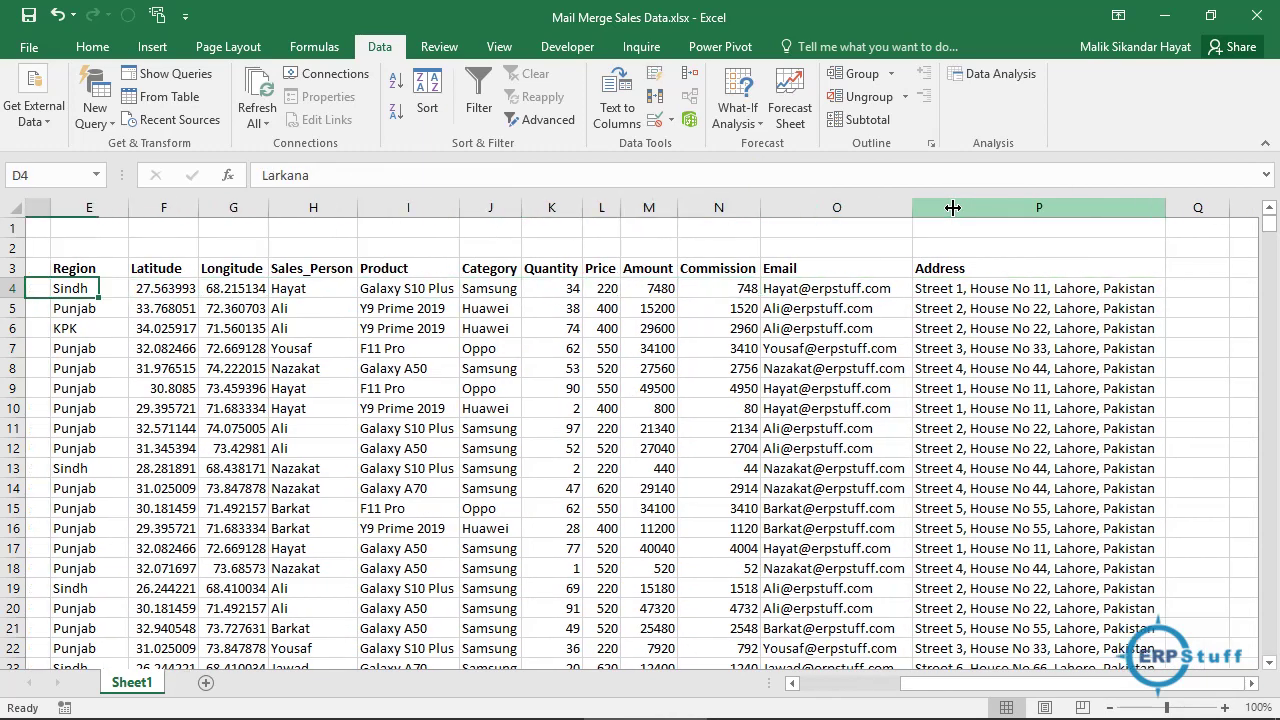
key(Right)
key(Up)
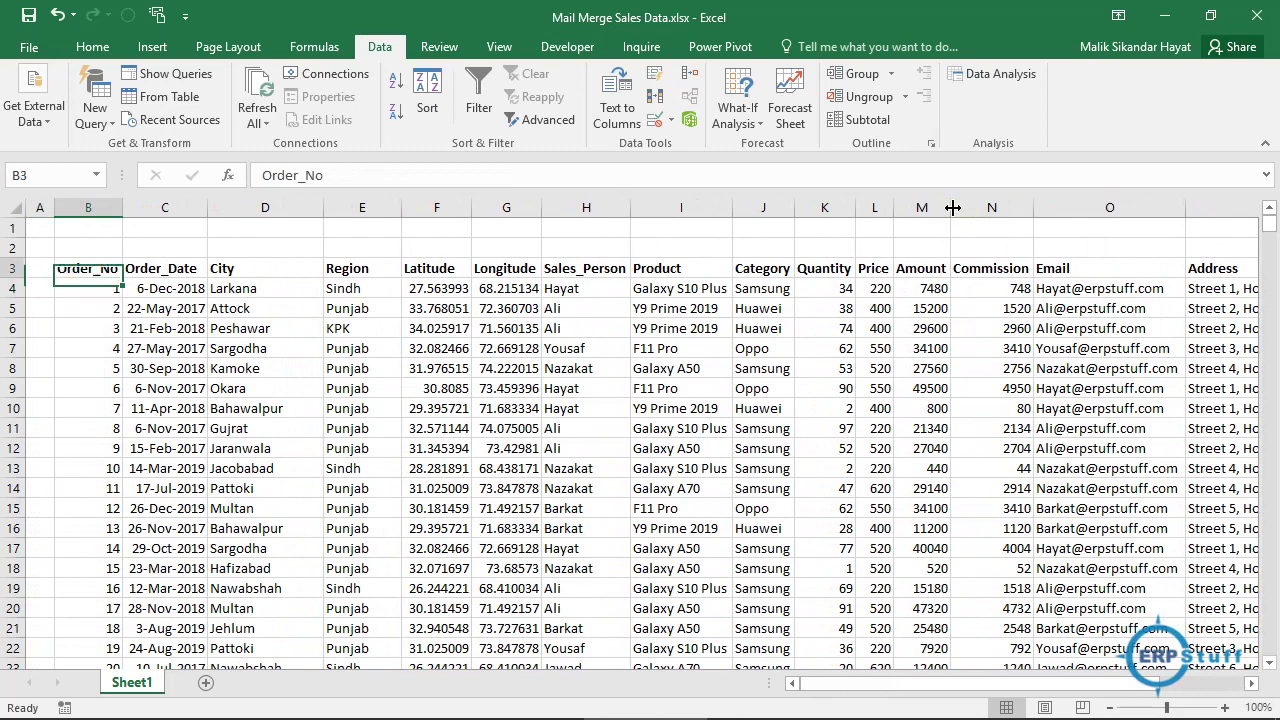
key(Up)
key(Down)
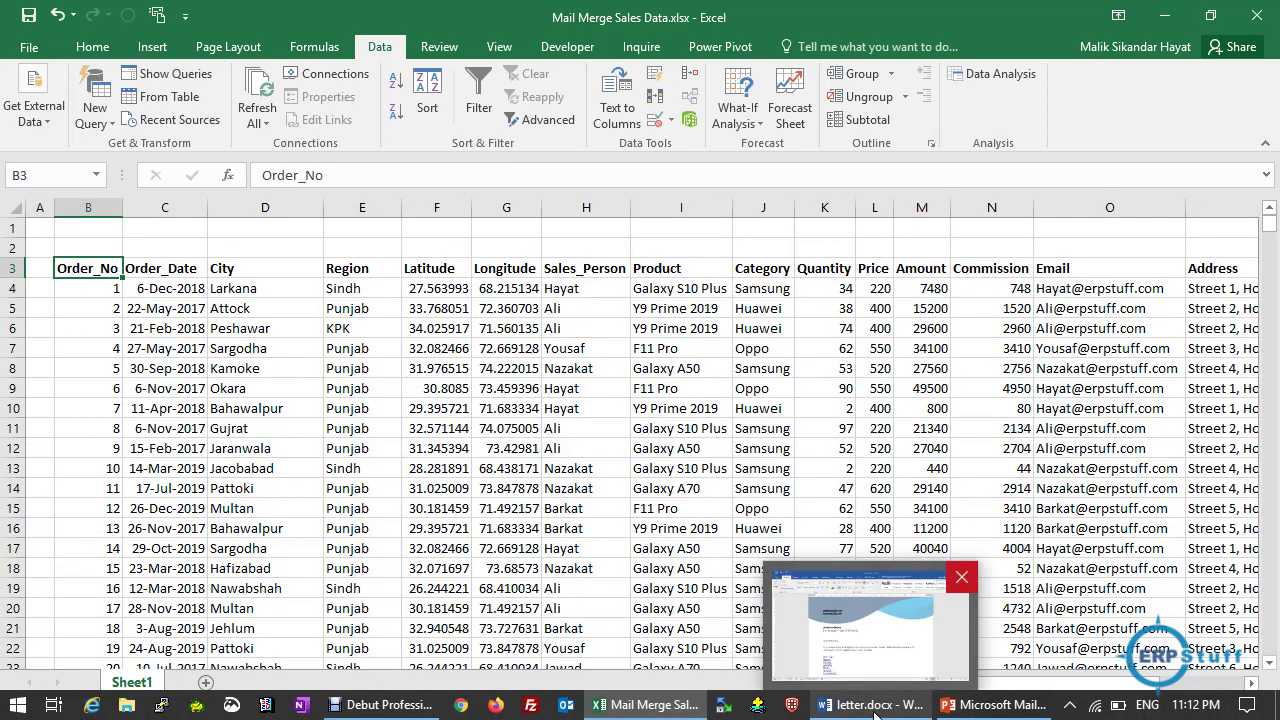
Switch to letter.docx in Word and examine the letterhead, recipient placeholders, 10% commission text and order detail lines.
click(875, 705)
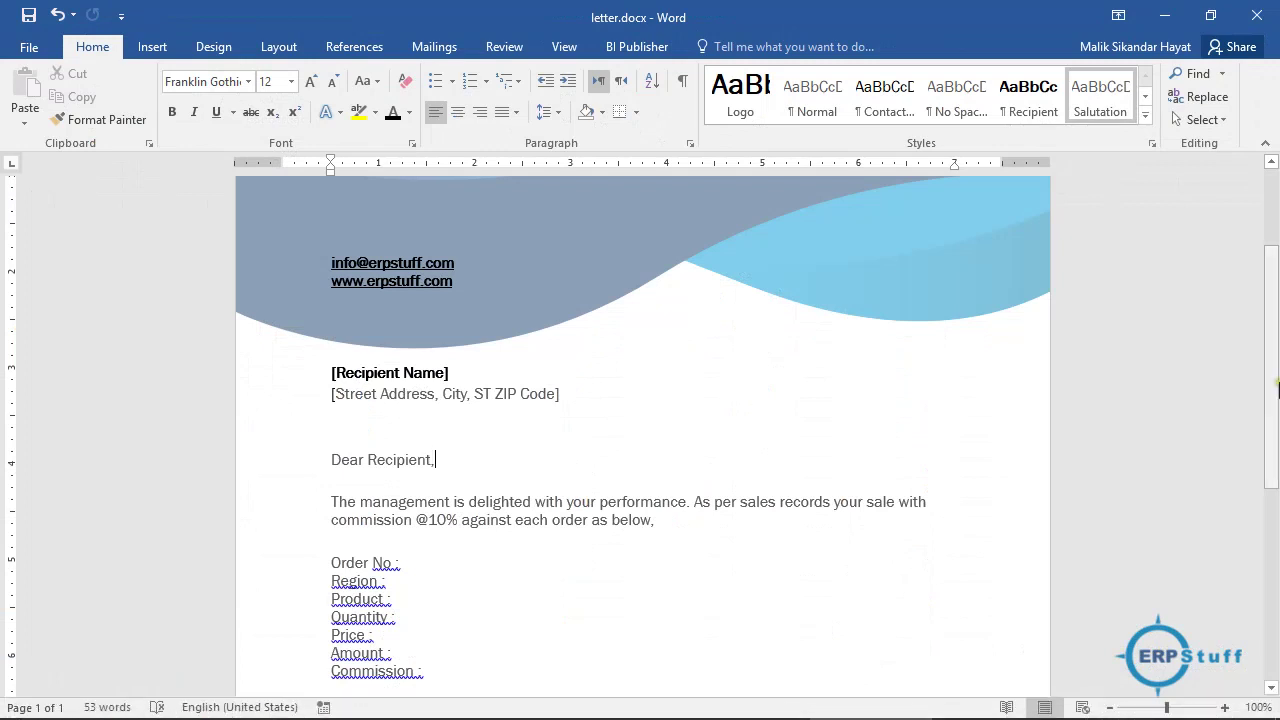
drag(1277, 390, 1275, 250)
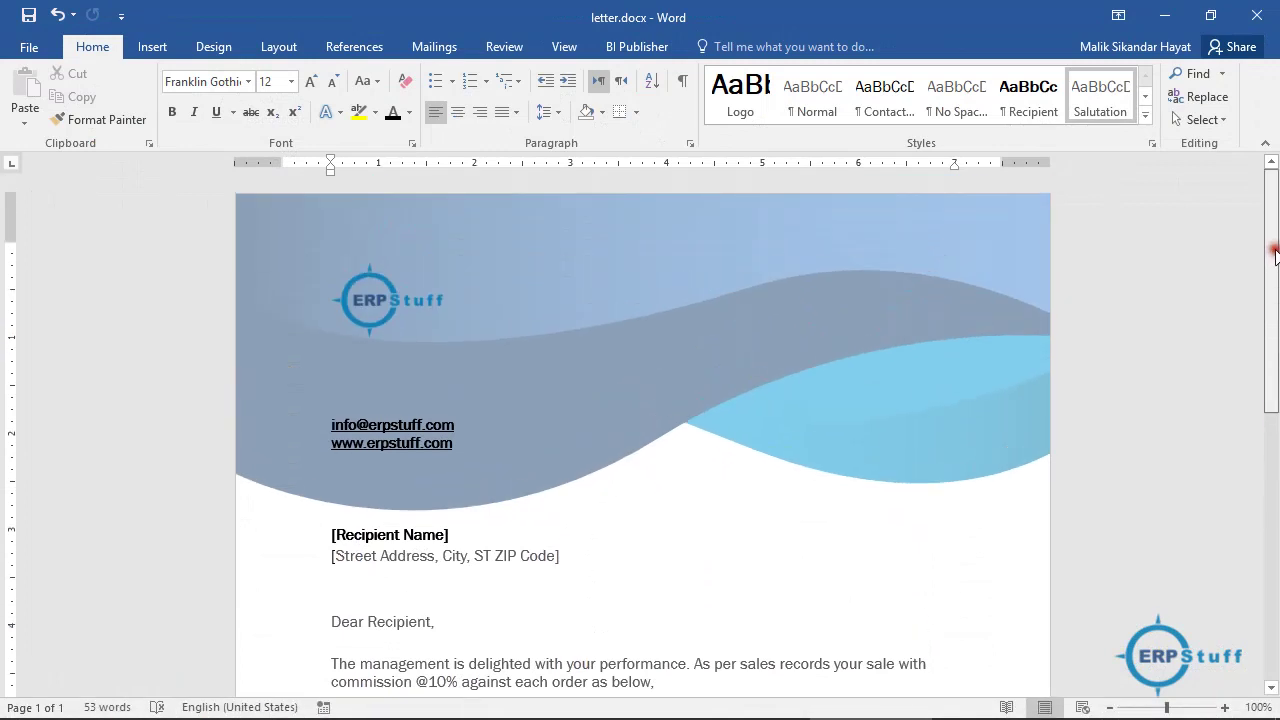
drag(1276, 305, 1277, 423)
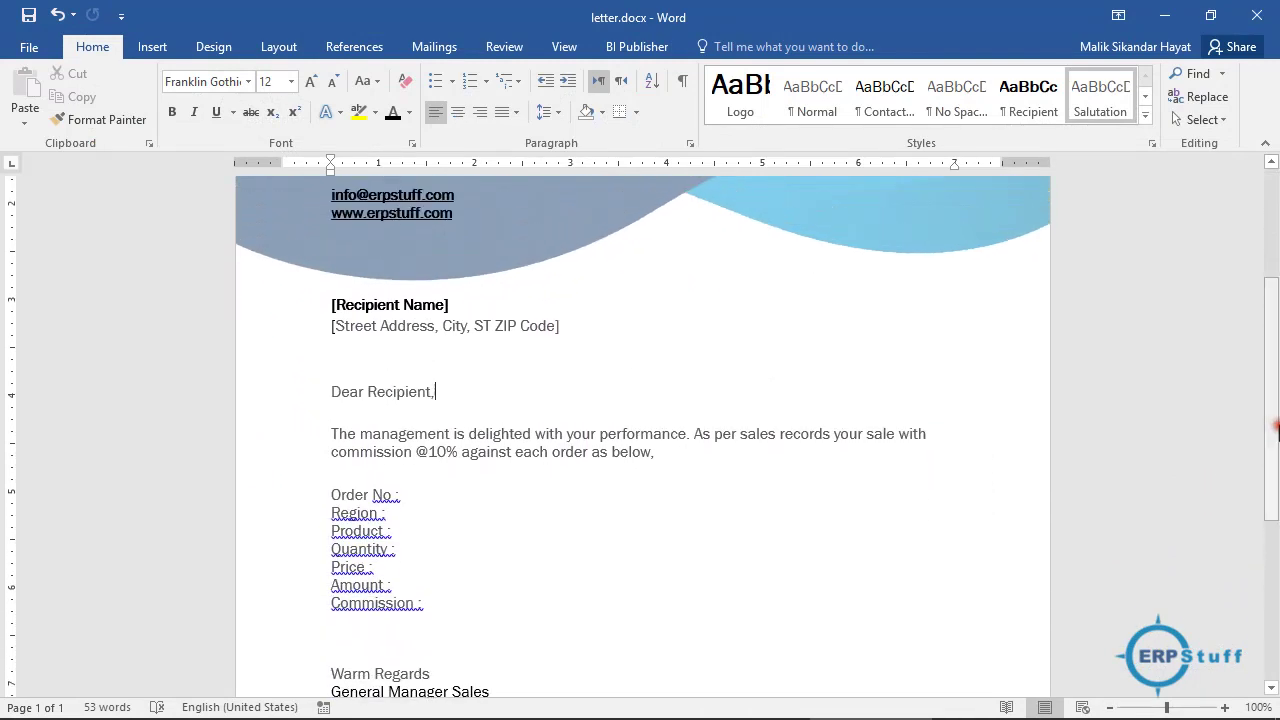
click(373, 308)
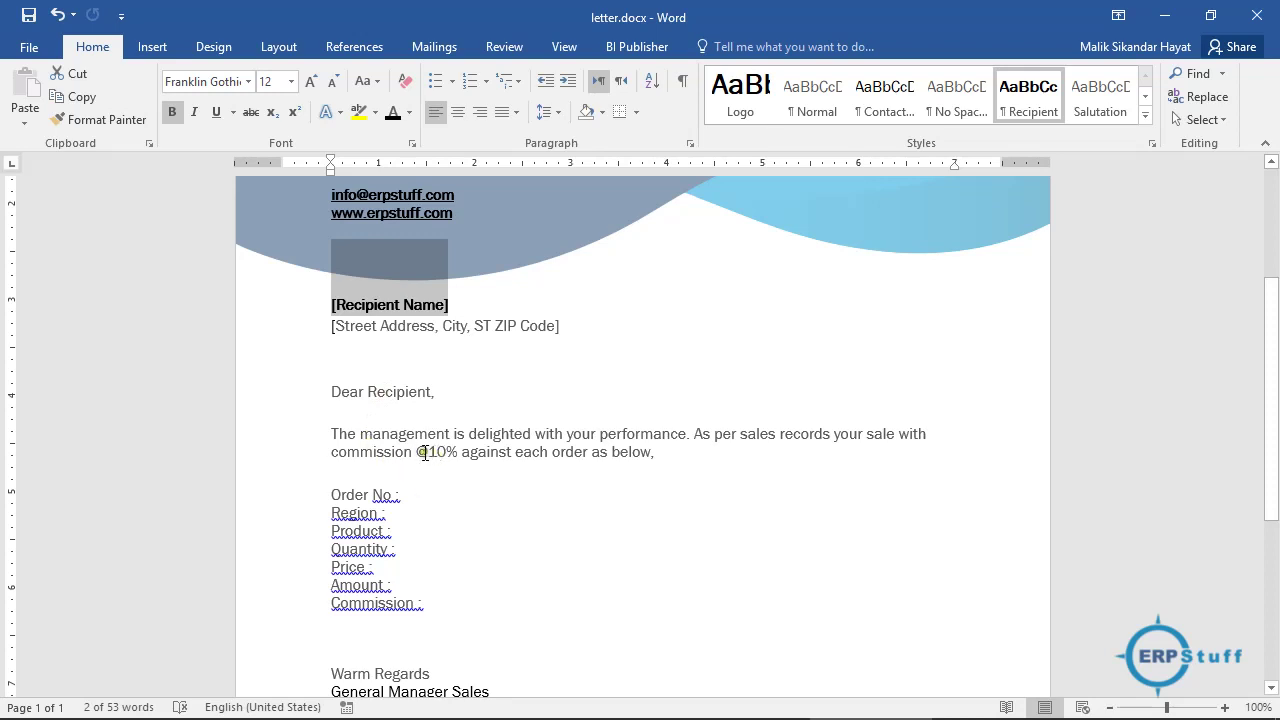
drag(416, 452, 446, 453)
click(413, 497)
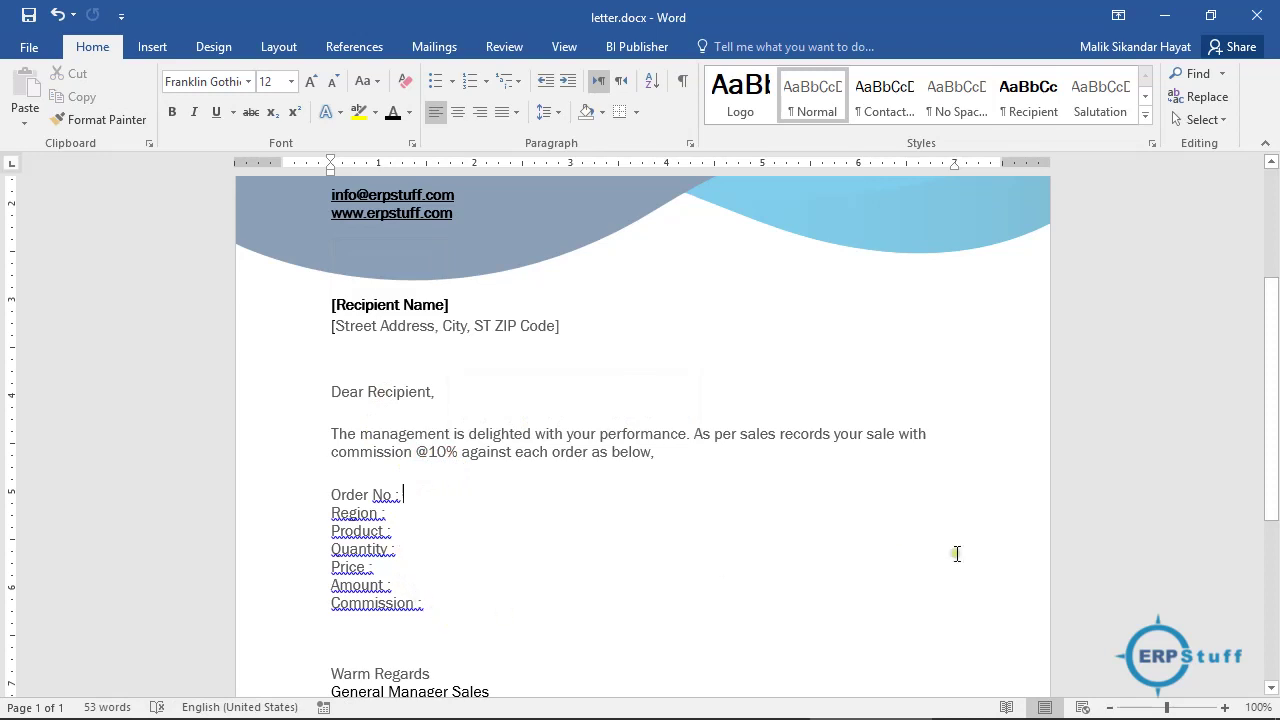
drag(1273, 390, 1276, 286)
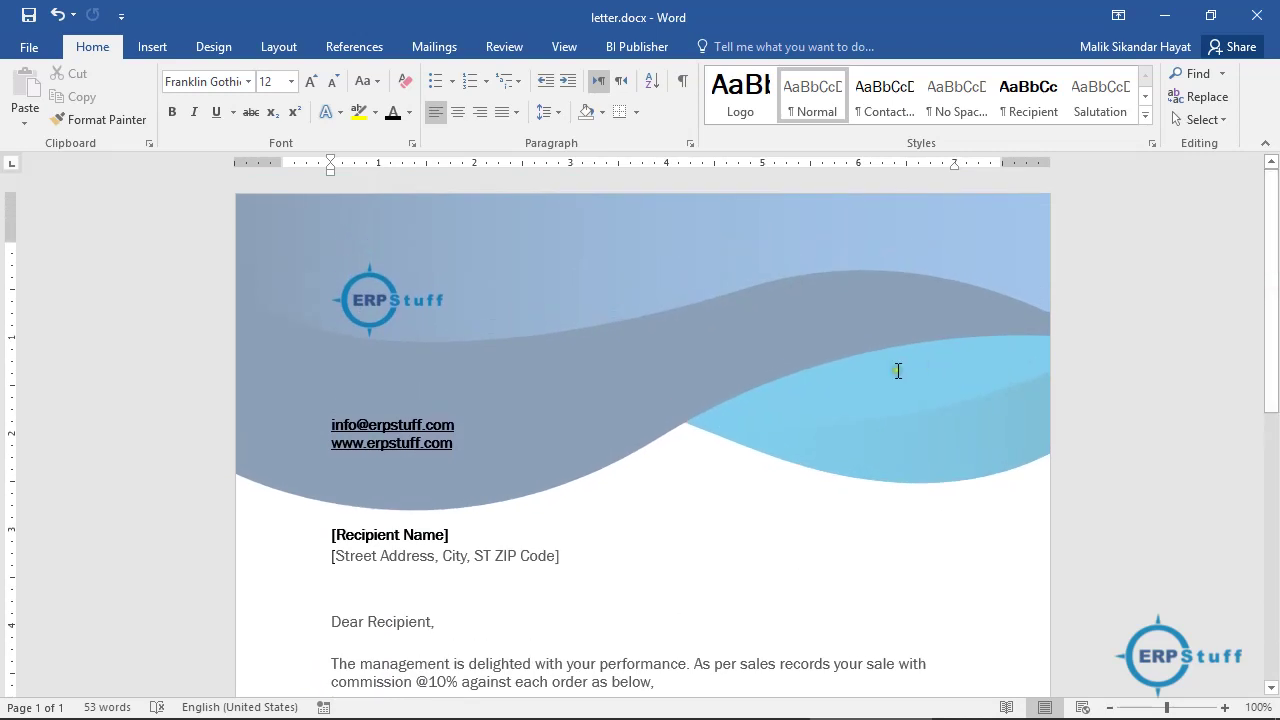
Switch to the Mail Merge Sales Data.xlsx workbook in Excel and close it, saving the changes.
mouse_move(757, 716)
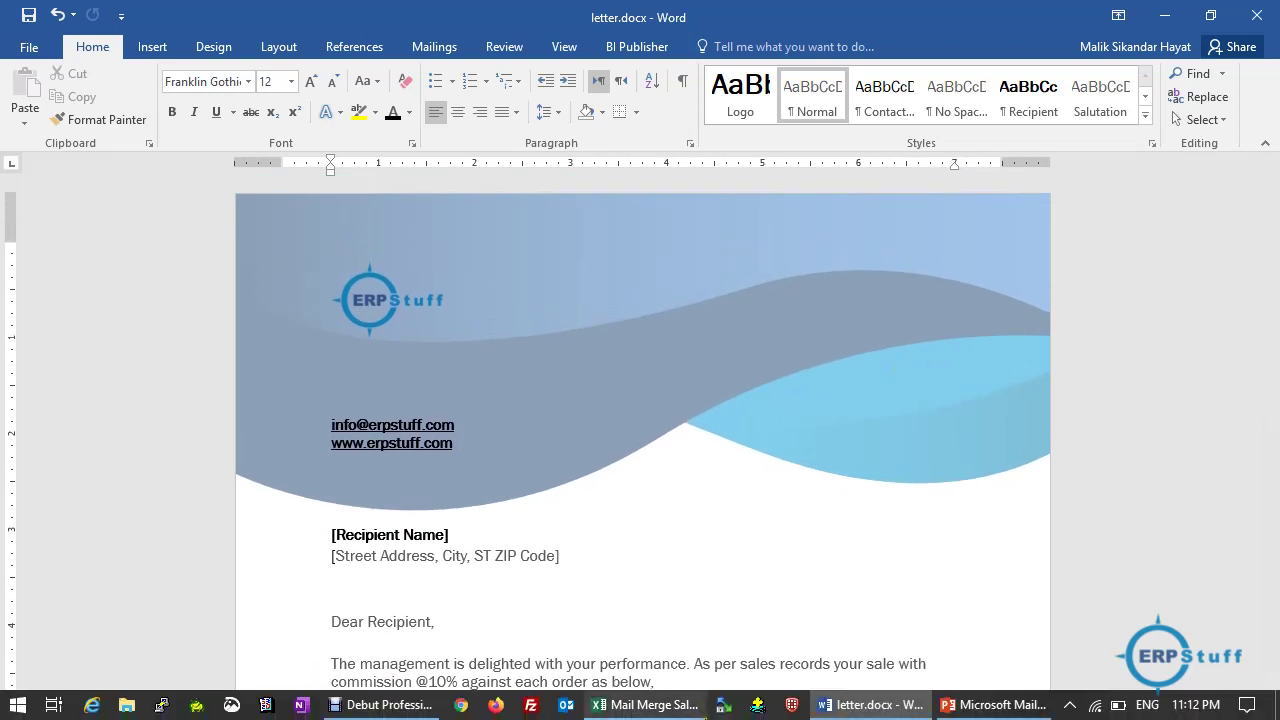
mouse_move(705, 708)
click(645, 714)
click(1256, 15)
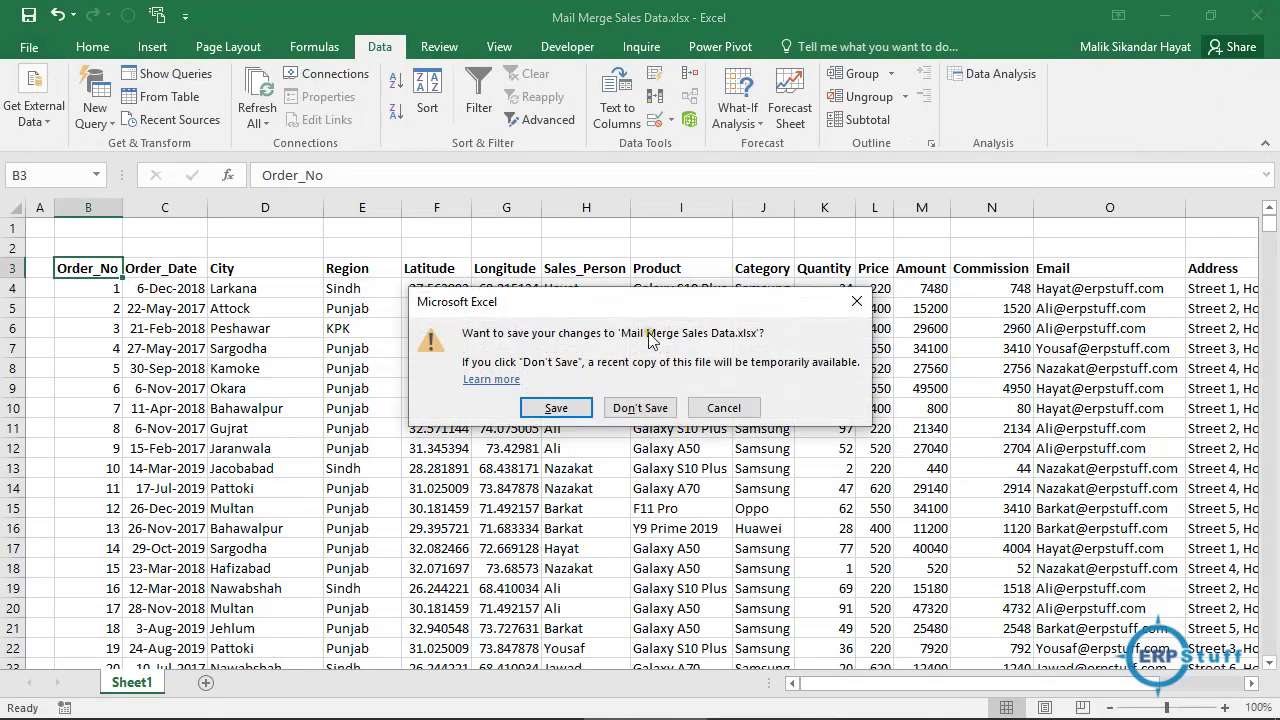
click(557, 408)
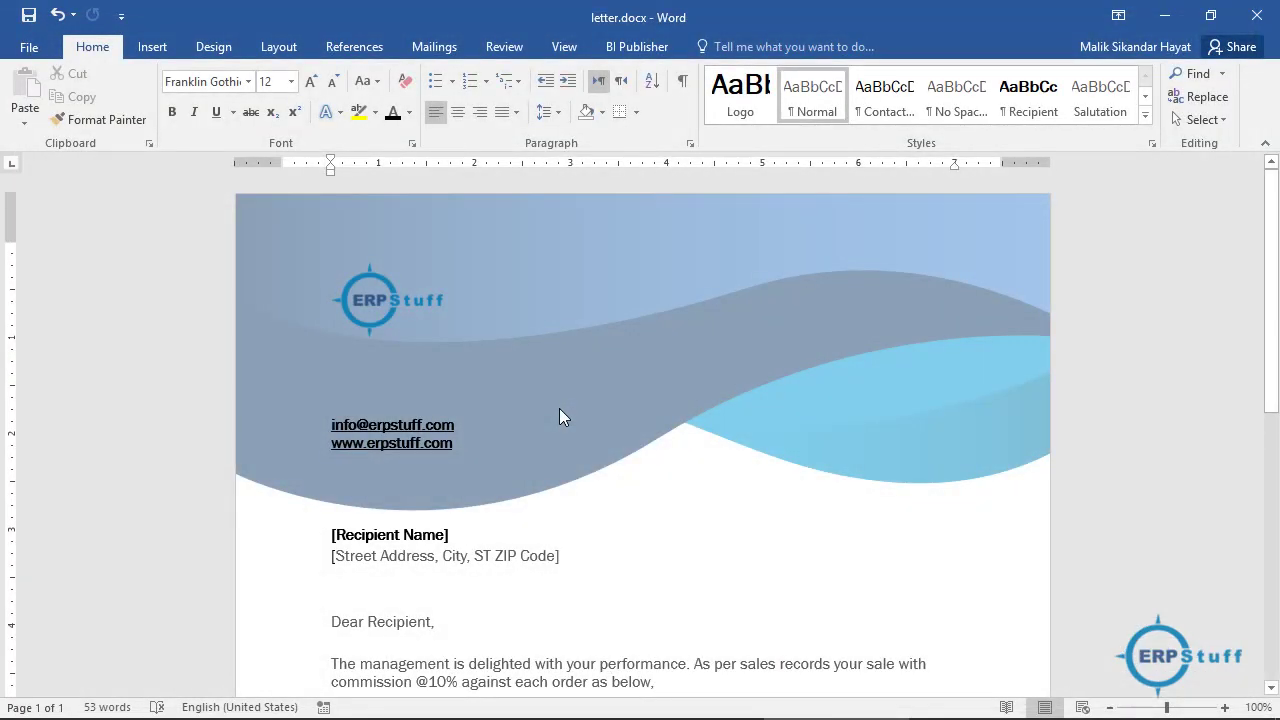
Start a mail merge of the E-mail Messages type from letter.docx.
click(434, 47)
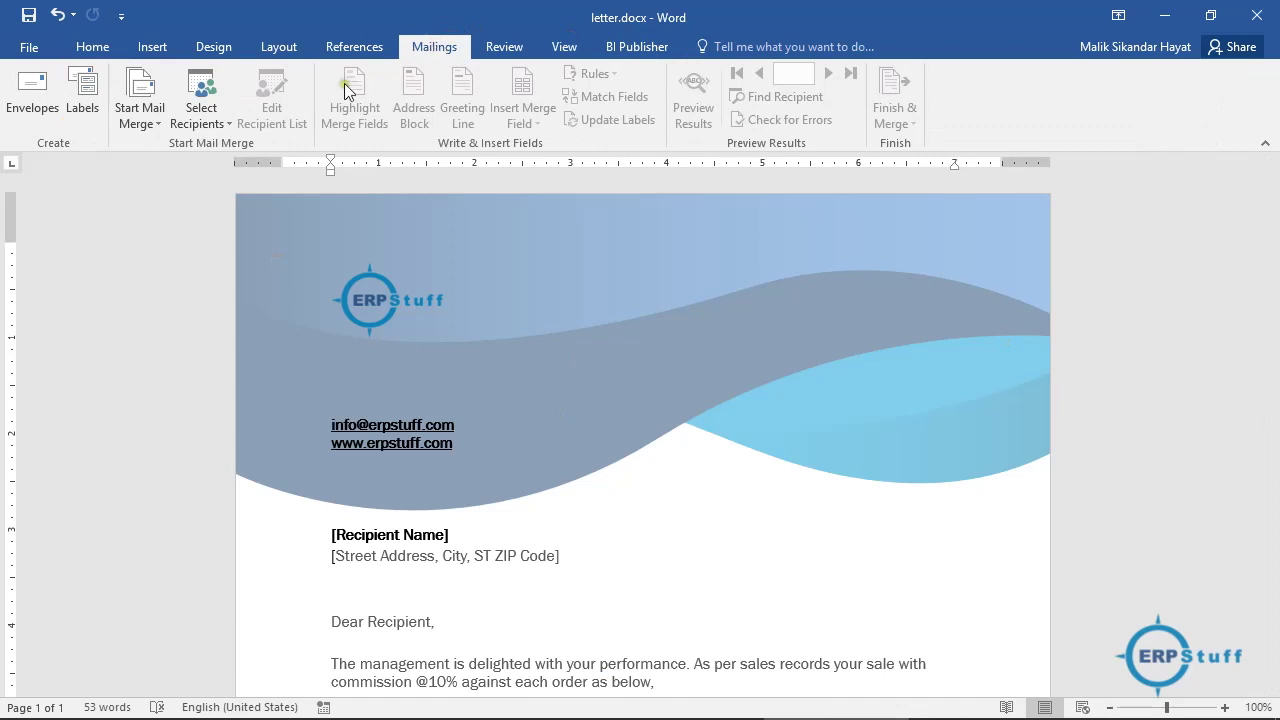
click(158, 120)
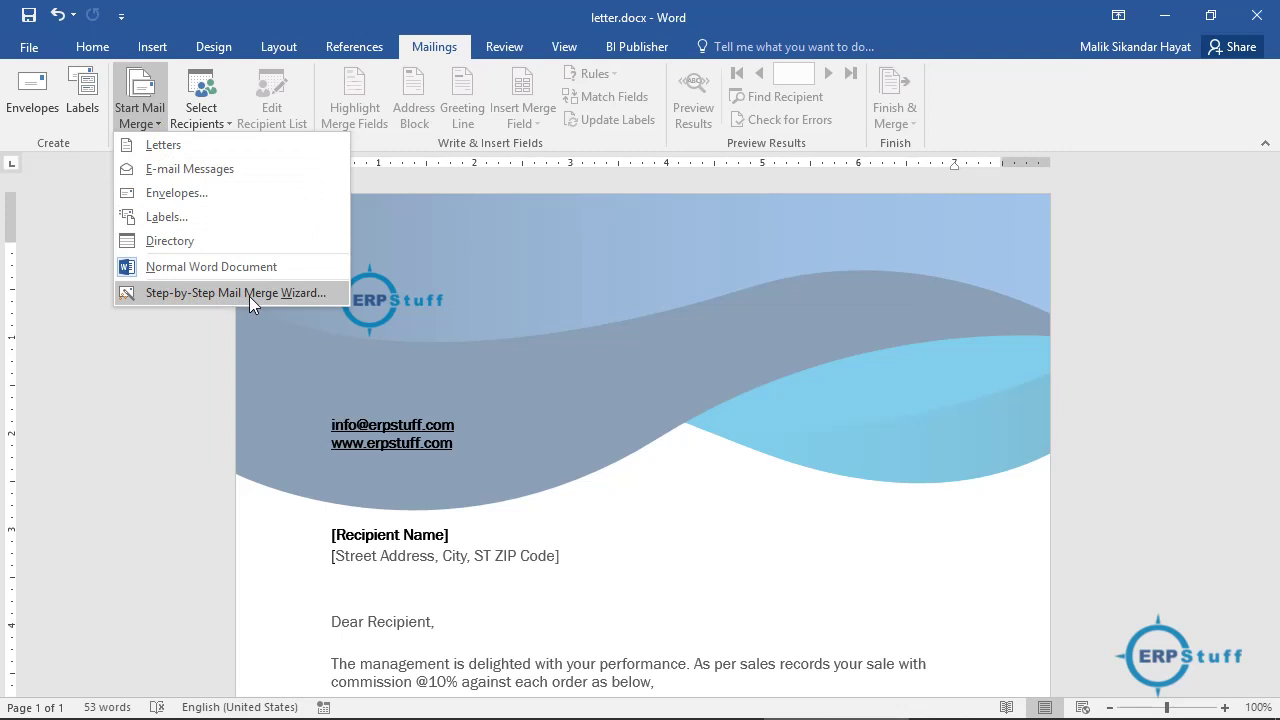
click(190, 169)
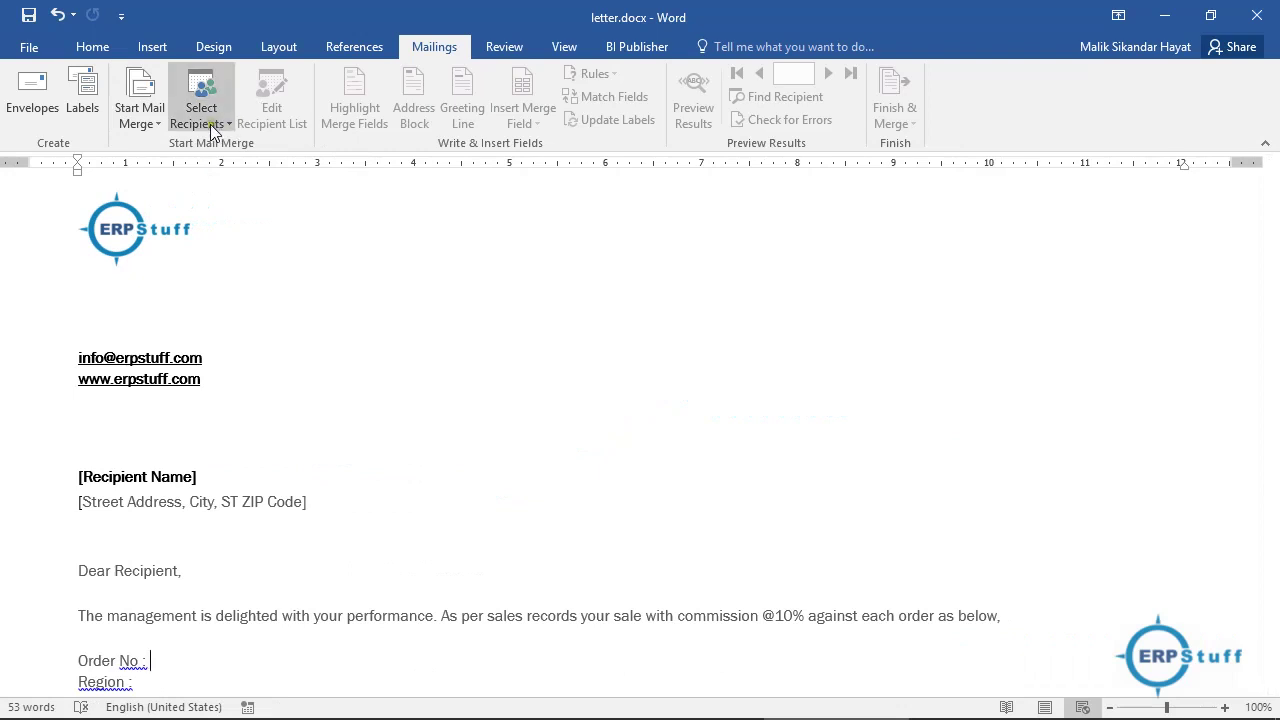
Use Sheet1$ of Mail Merge Sales Data.xlsx in Documents\Mail Merge as the existing recipient list, with the first row as column headers.
click(216, 125)
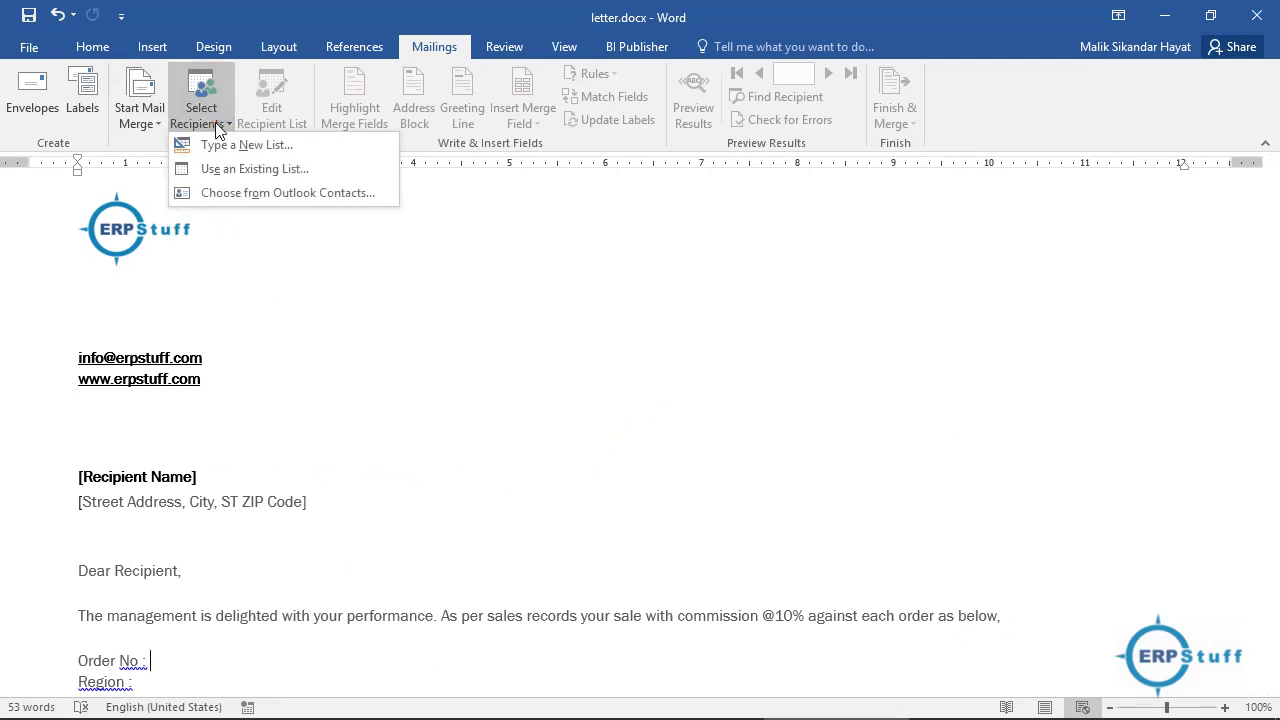
click(264, 171)
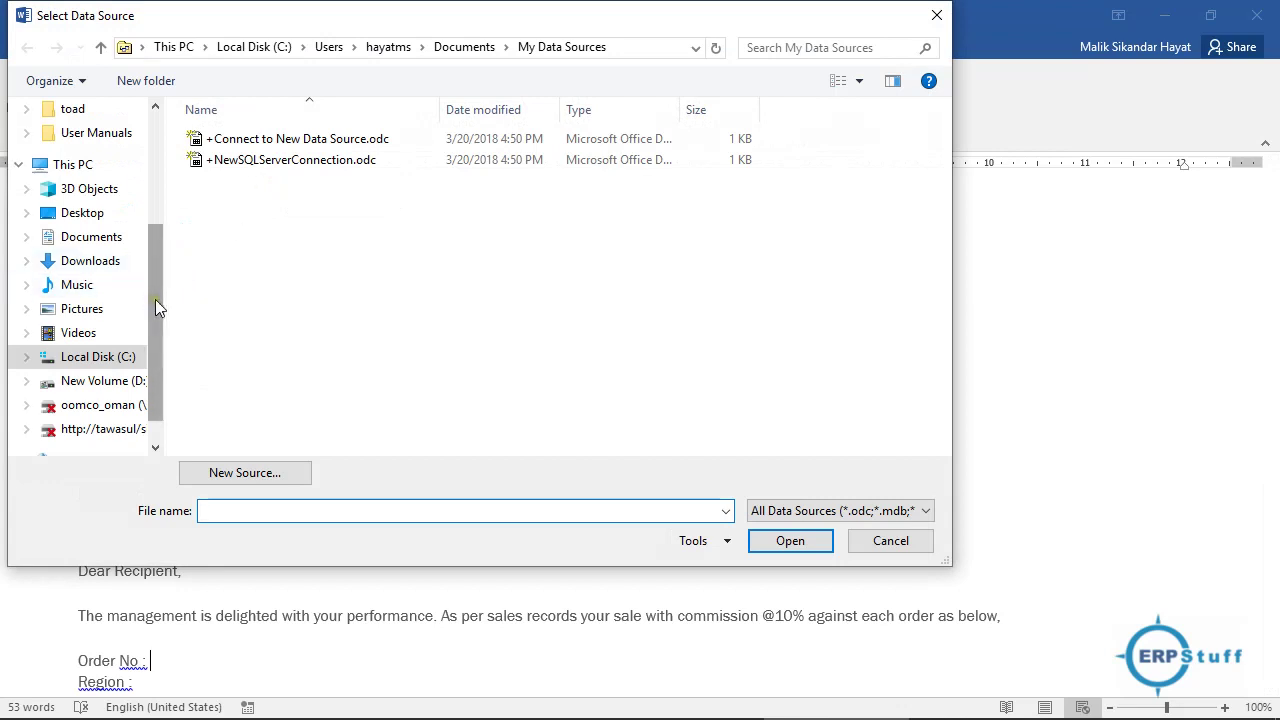
click(110, 244)
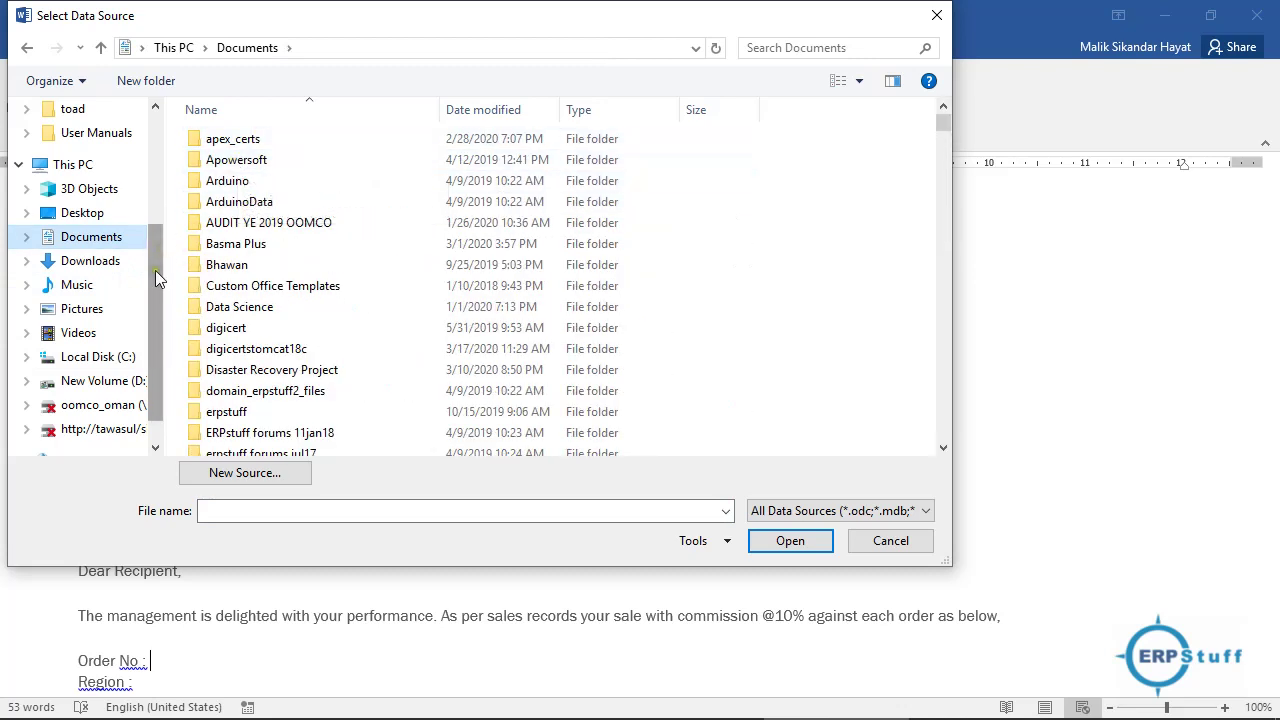
click(245, 208)
key(m)
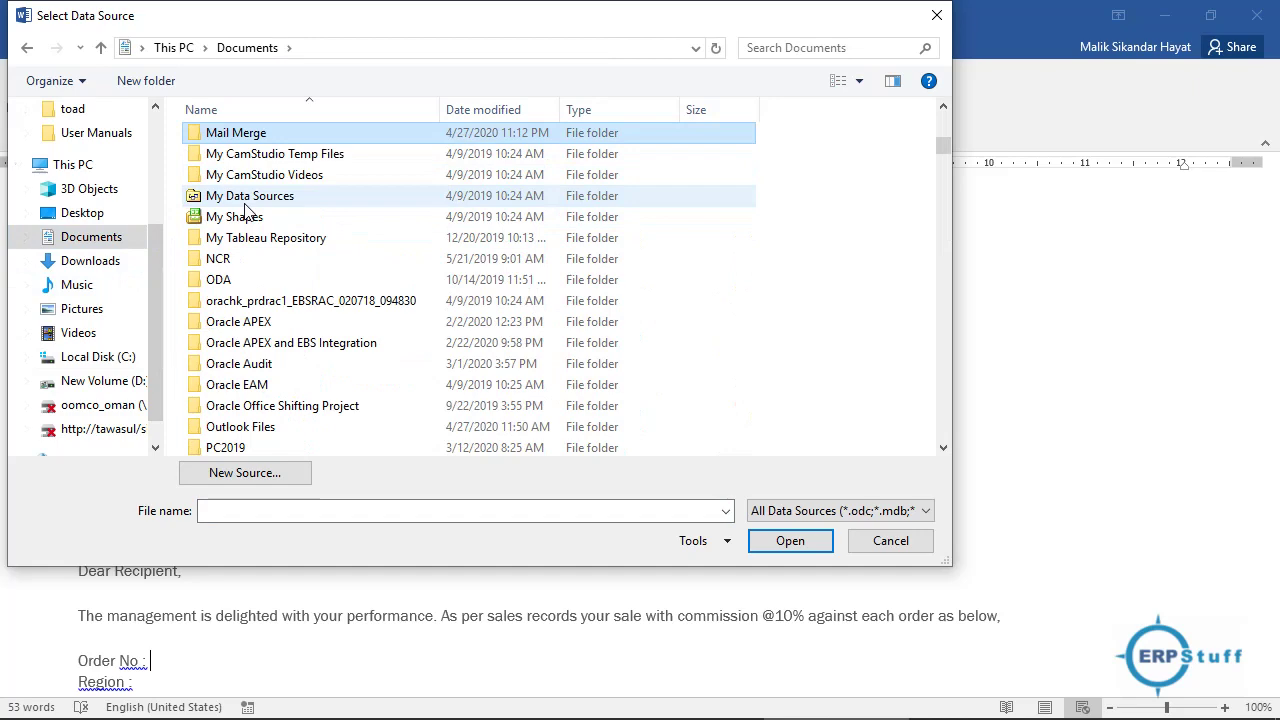
key(Return)
click(257, 163)
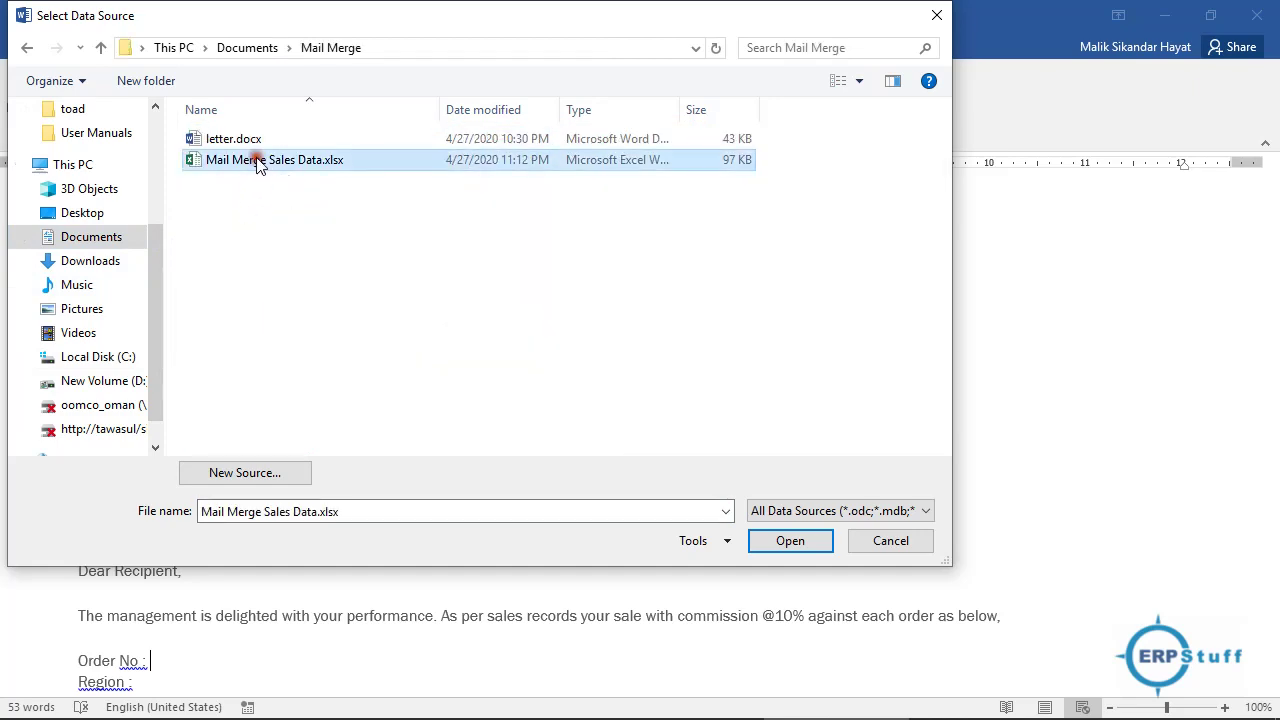
click(766, 541)
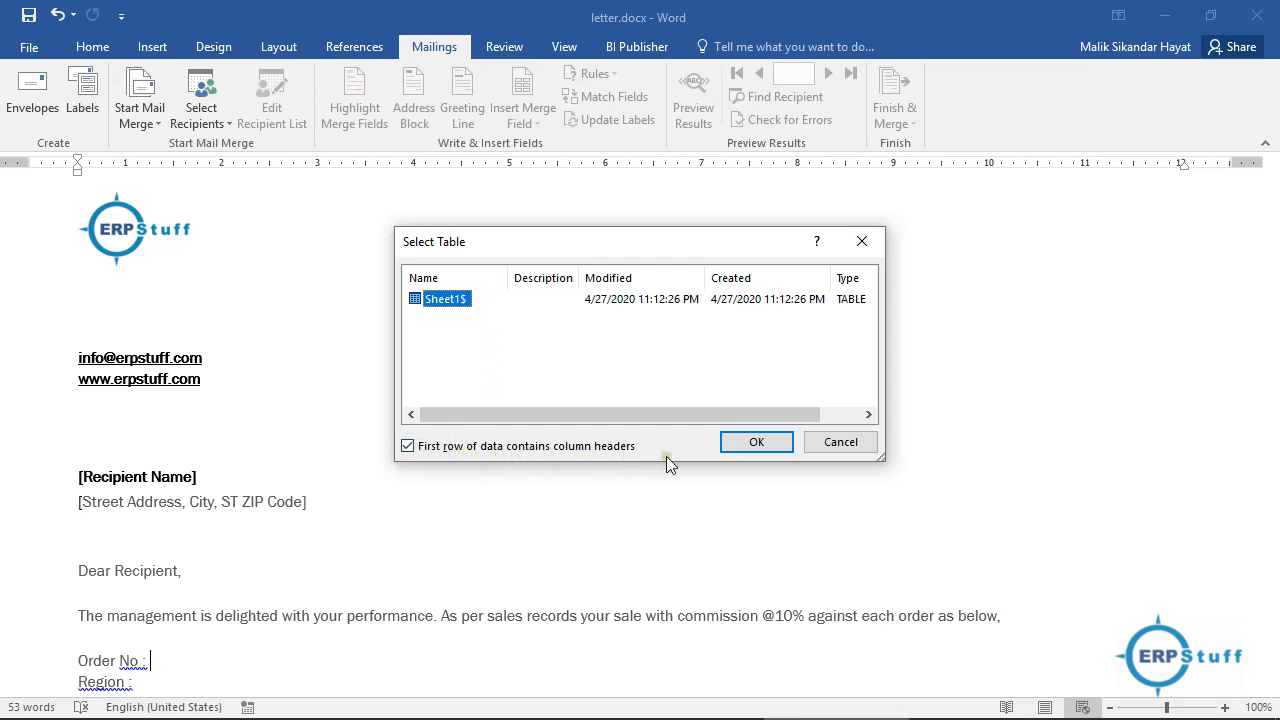
click(756, 446)
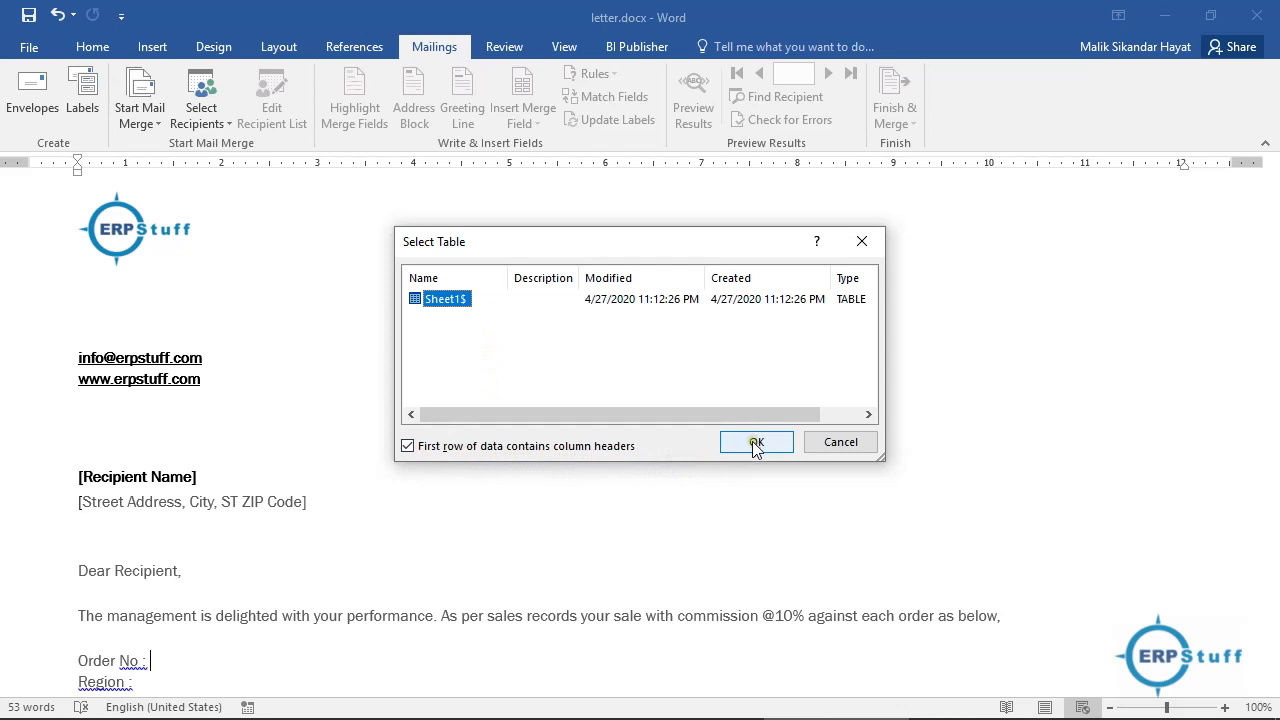
click(756, 443)
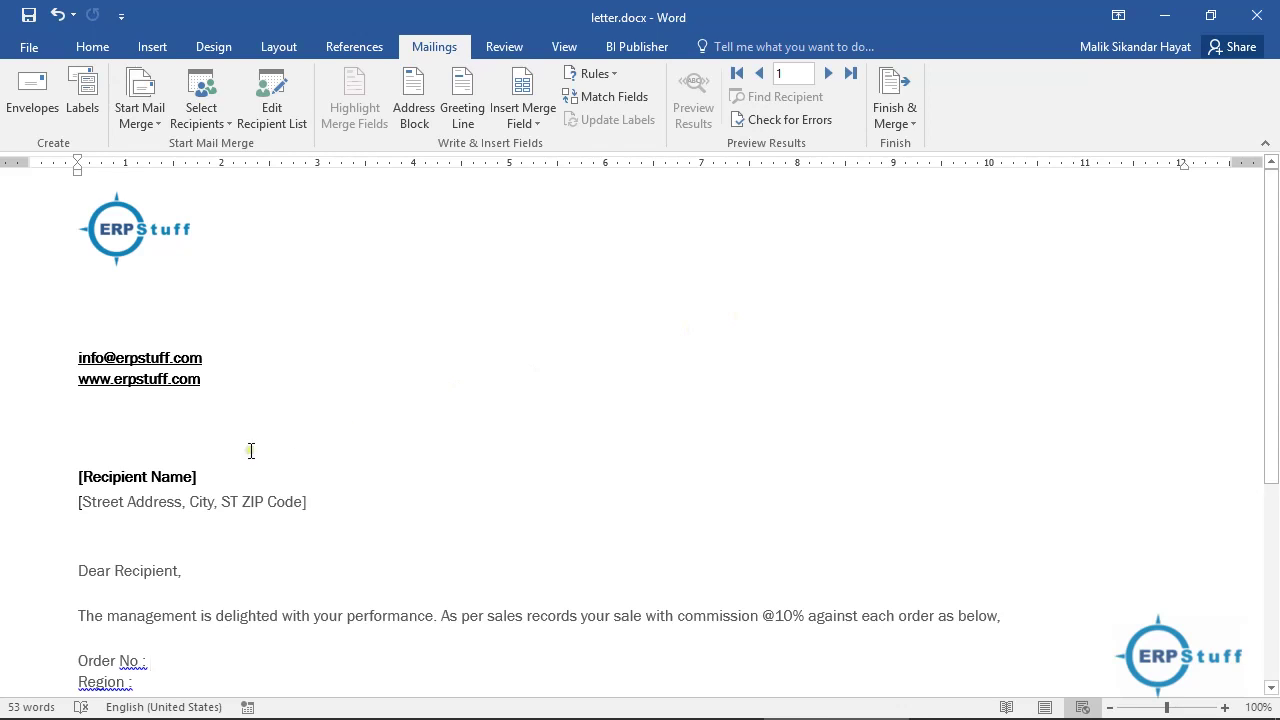
Replace the [Recipient Name] placeholder with the Sales_Person merge field and turn on the preview of merge results.
click(118, 478)
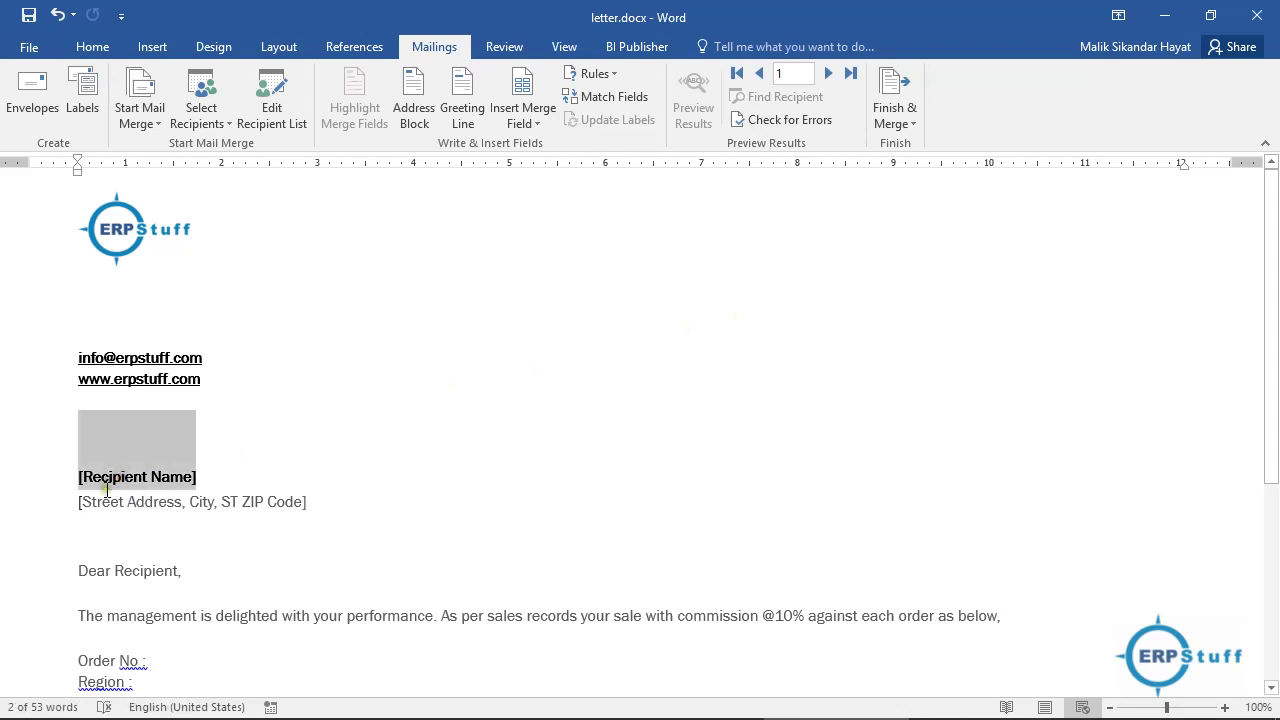
key(Delete)
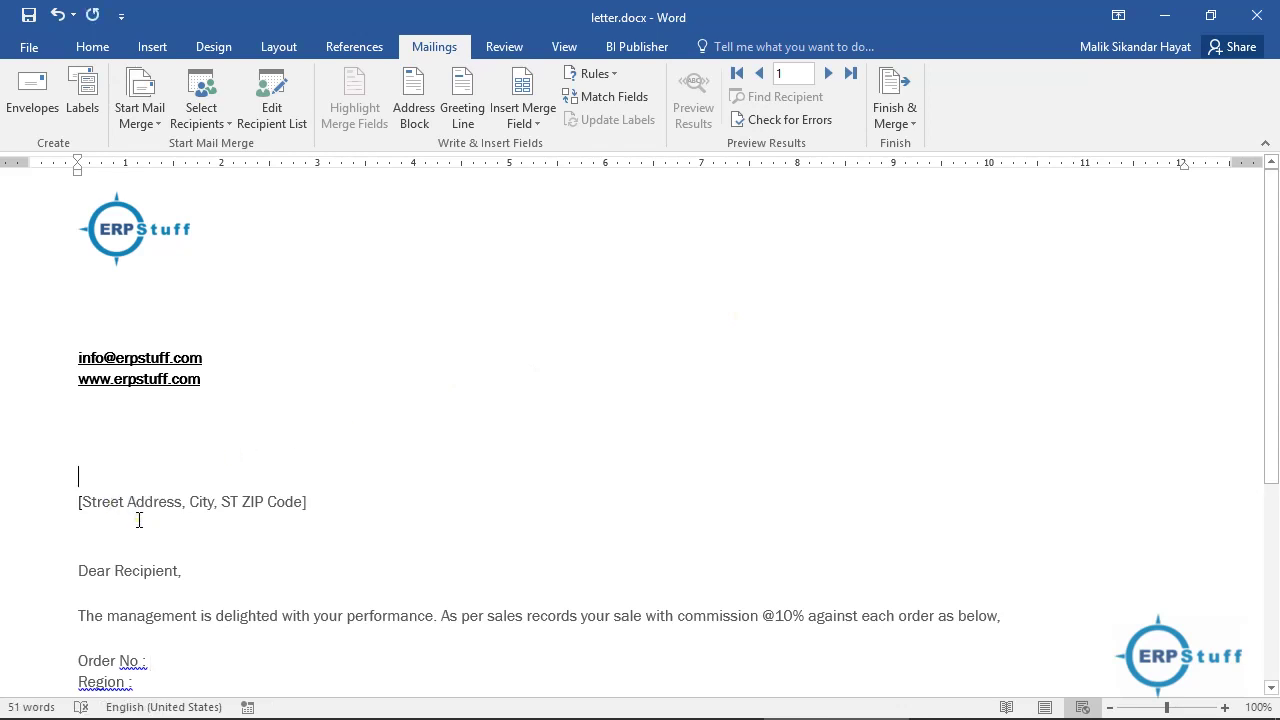
click(534, 122)
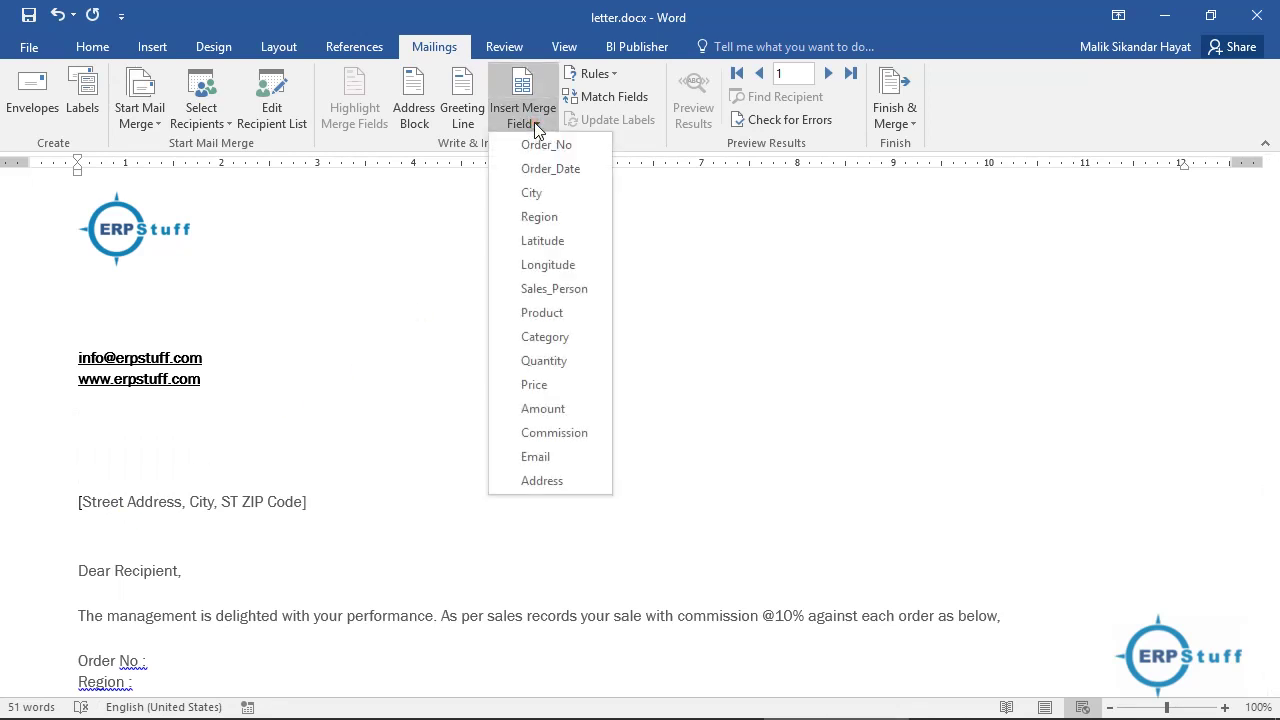
click(543, 288)
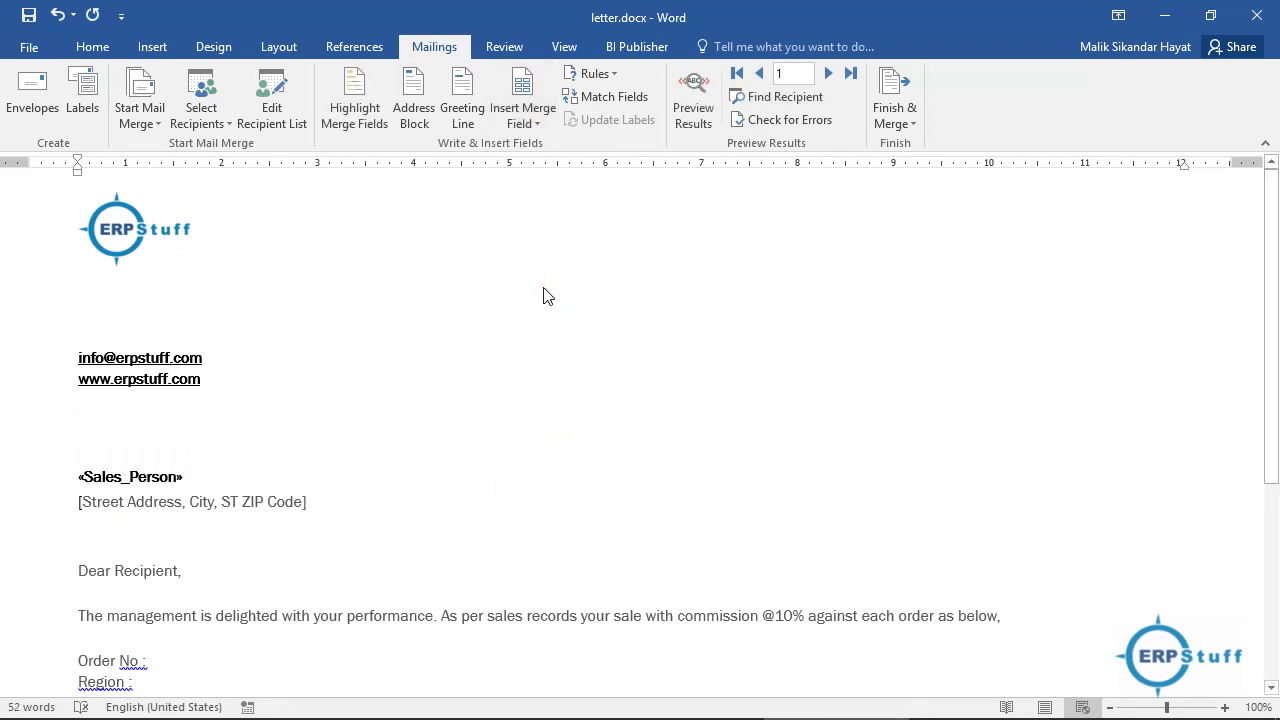
click(700, 117)
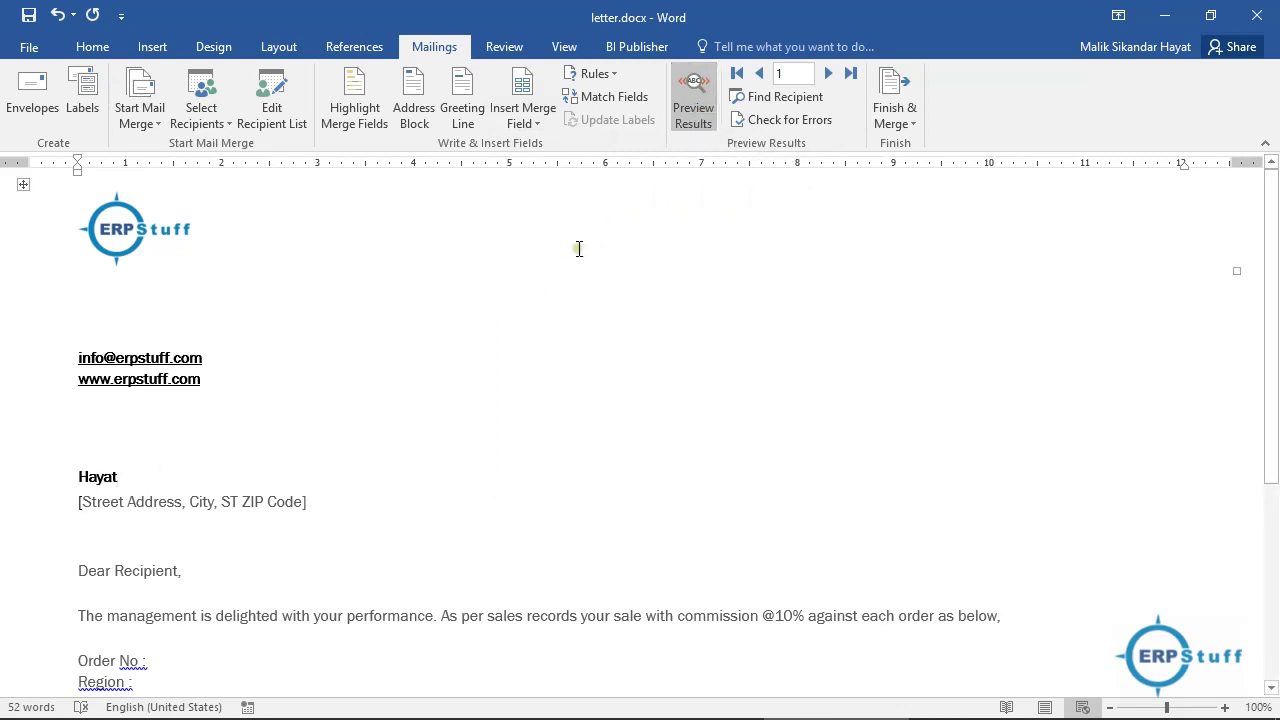
Replace the [Street Address, City, ST ZIP Code] placeholder with the Address merge field.
click(76, 503)
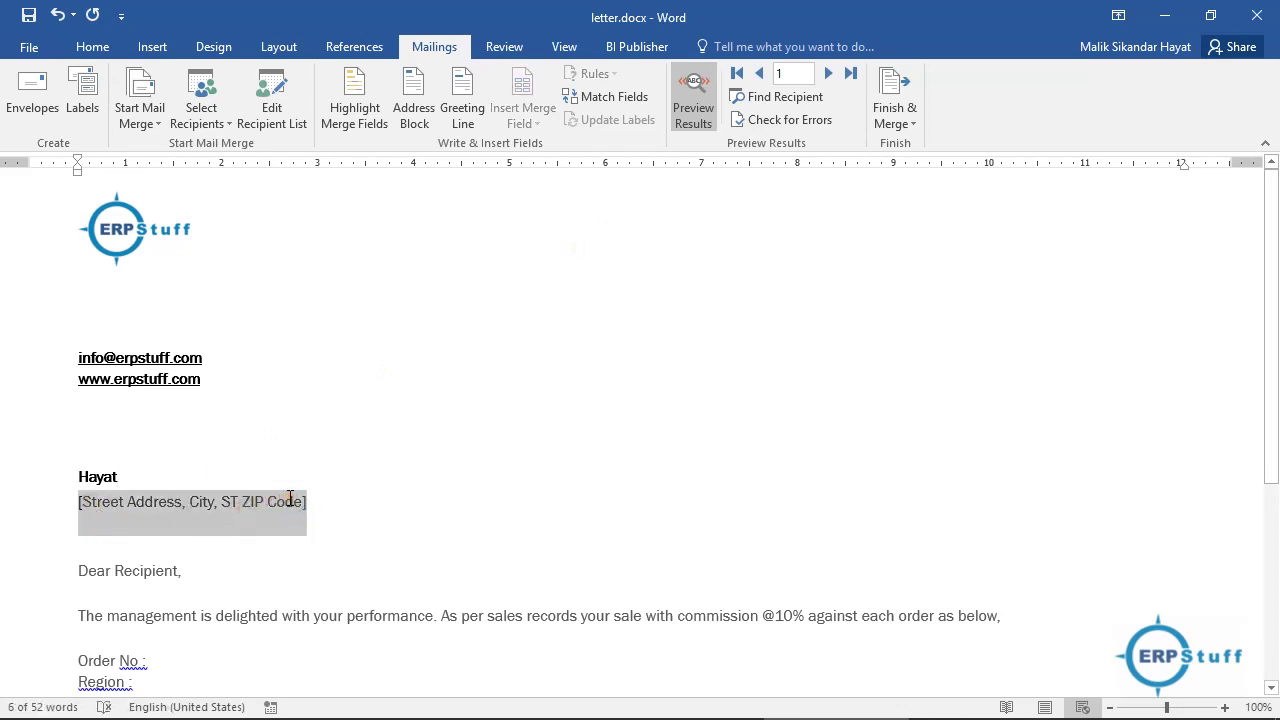
key(Delete)
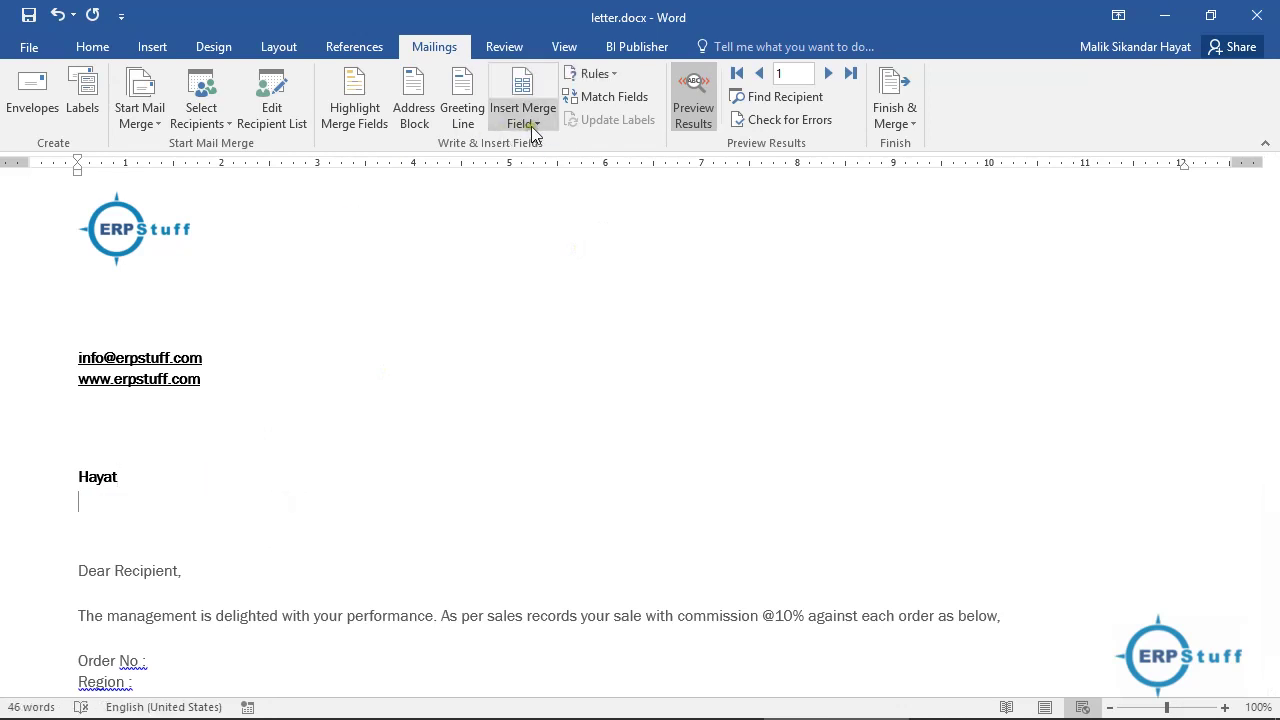
click(531, 126)
click(533, 483)
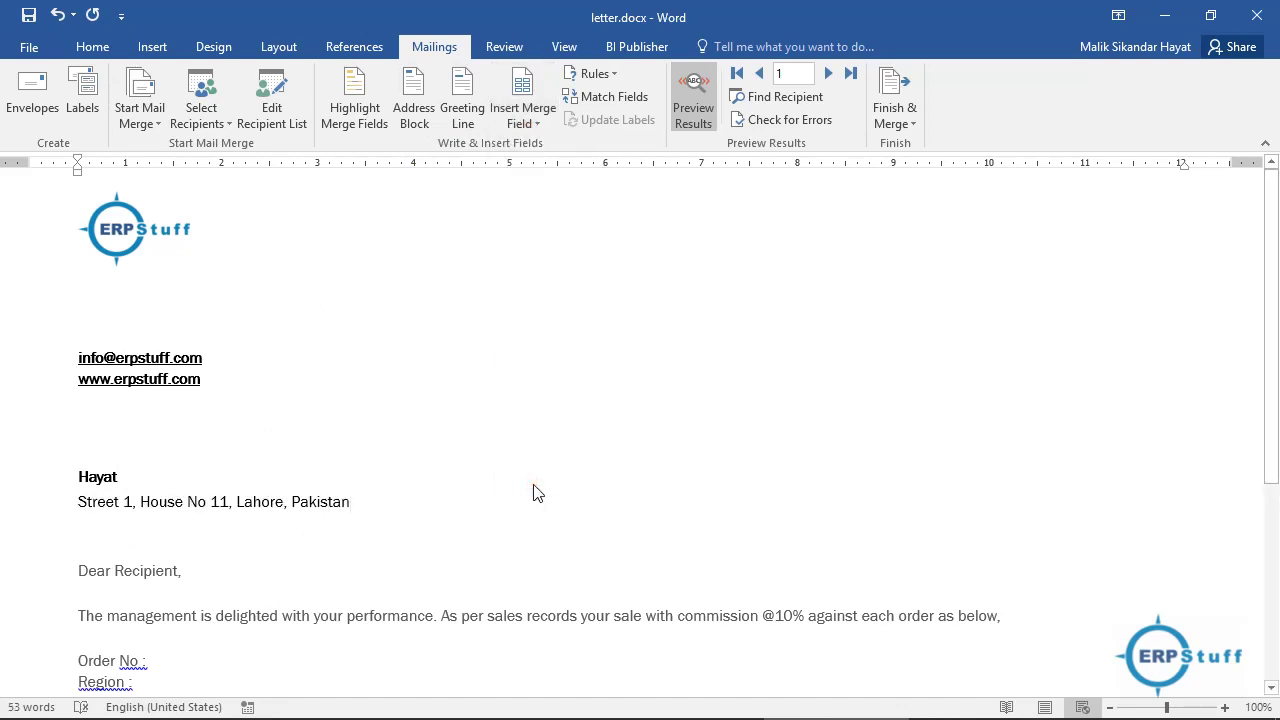
click(215, 572)
click(88, 477)
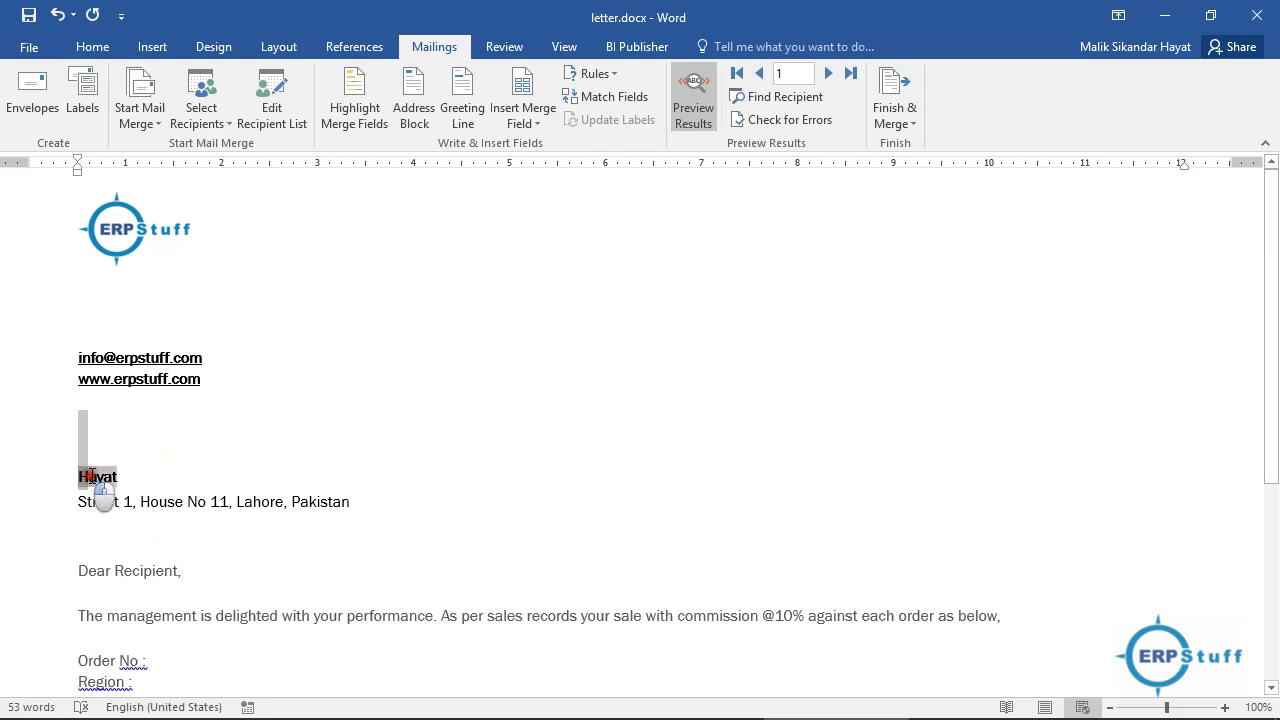
click(157, 600)
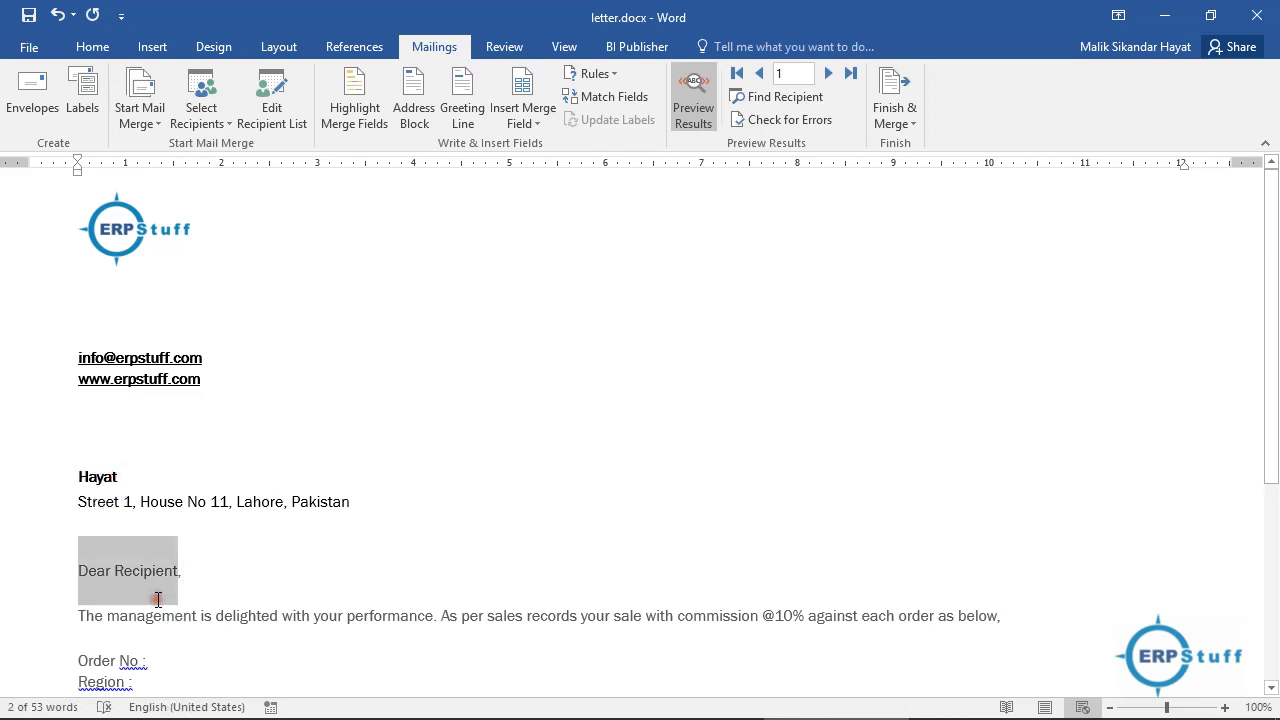
Insert the Order_No merge field after the Order No label and the Region merge field after the Region label.
key(Down)
key(Down)
key(Down)
key(Down)
key(Down)
key(Down)
key(Down)
key(Down)
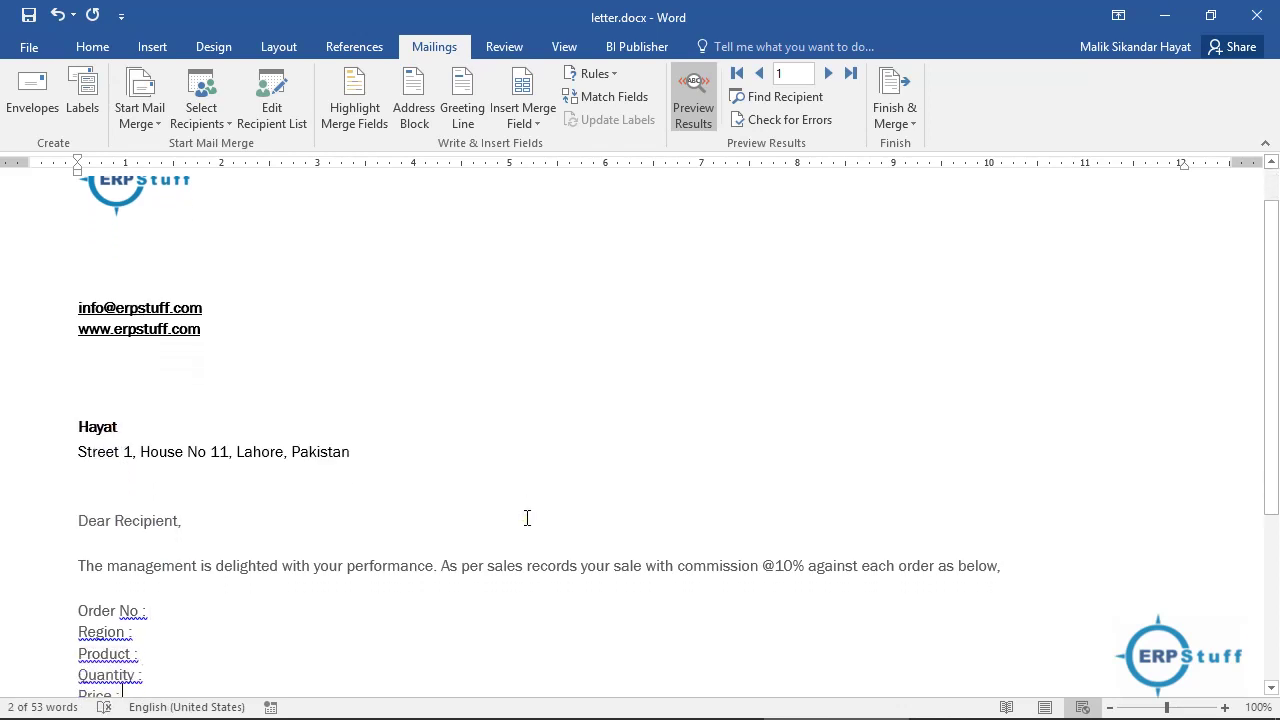
key(Down)
key(Down)
key(Down)
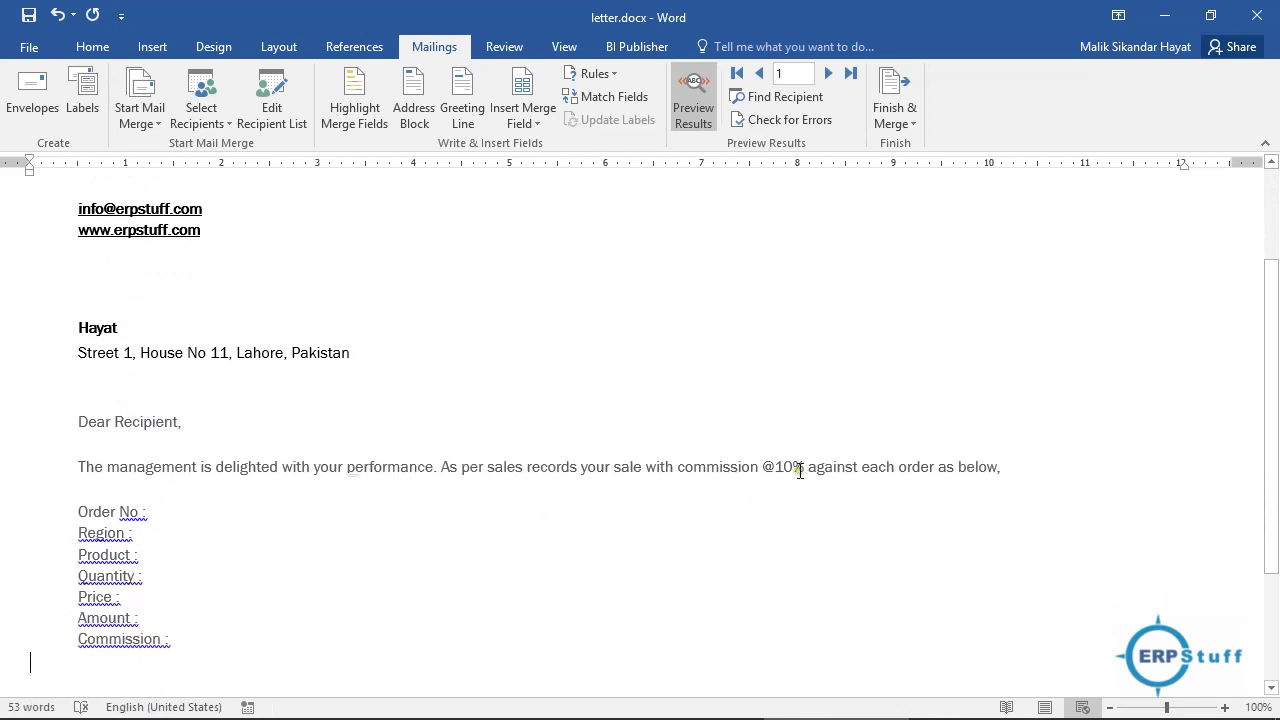
click(165, 513)
click(535, 121)
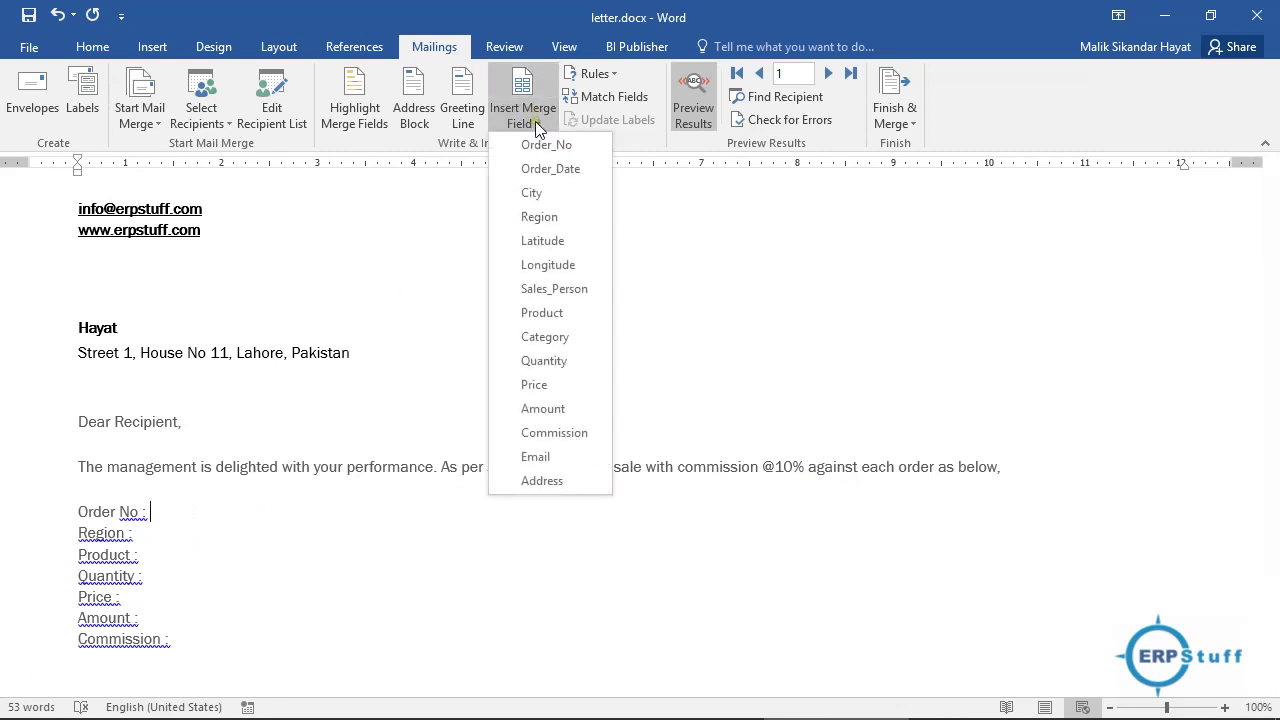
click(540, 144)
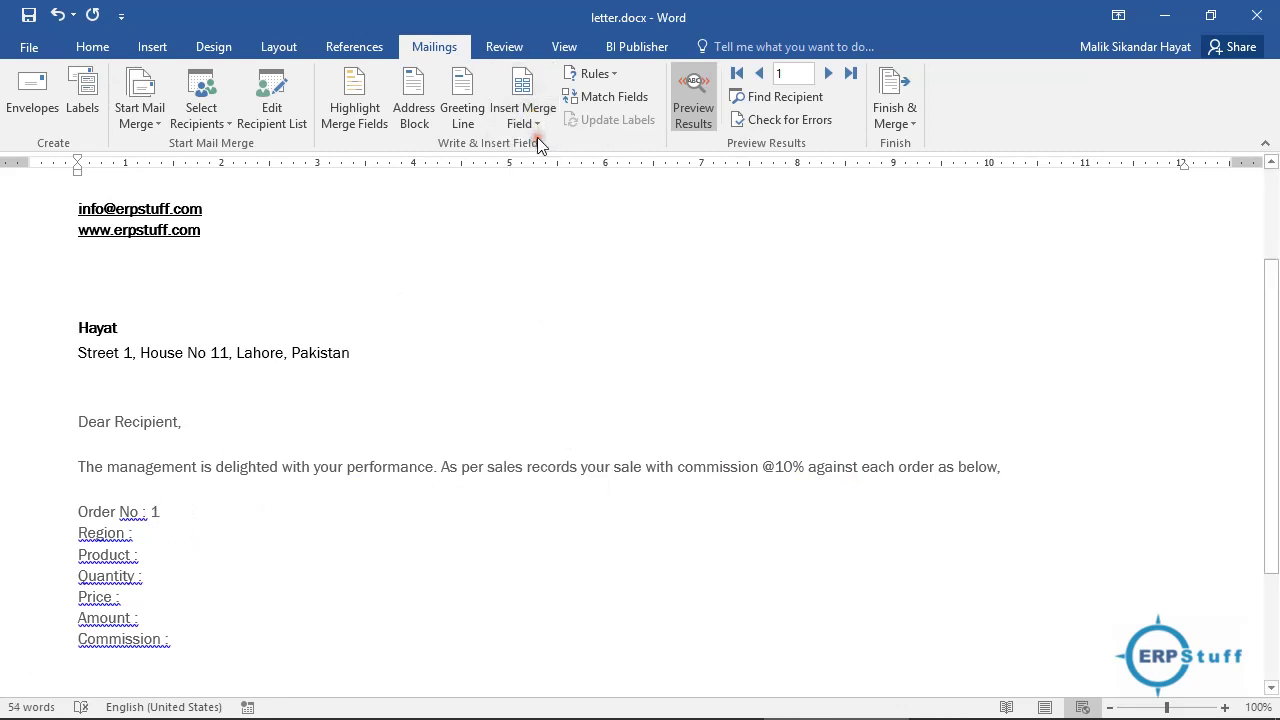
click(173, 531)
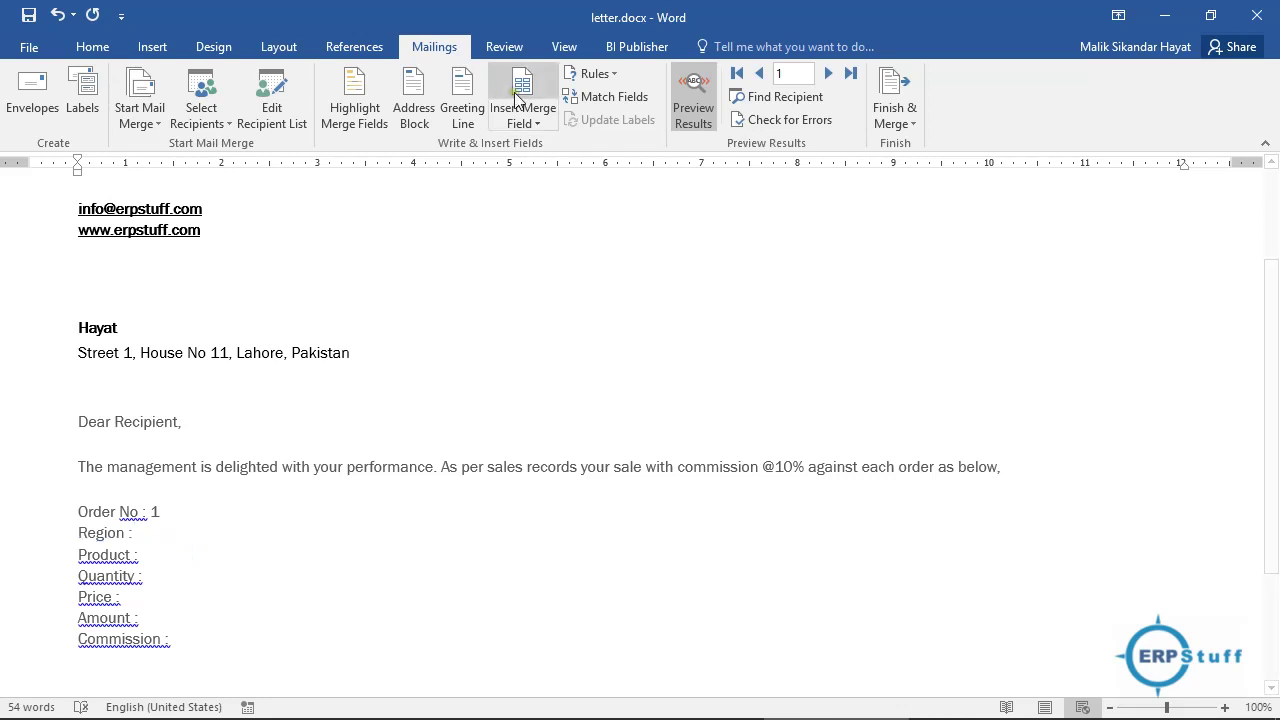
click(538, 118)
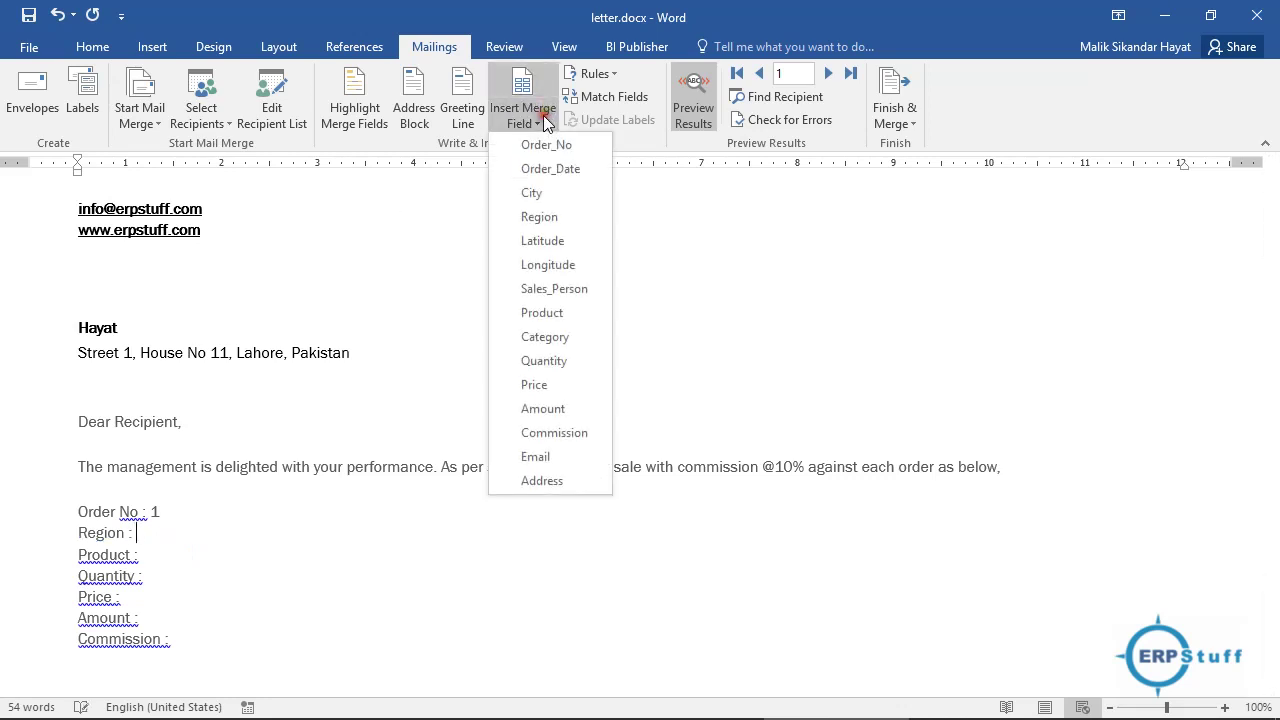
click(545, 217)
Insert the Product merge field after the Product label and the Quantity merge field after the Quantity label.
click(195, 553)
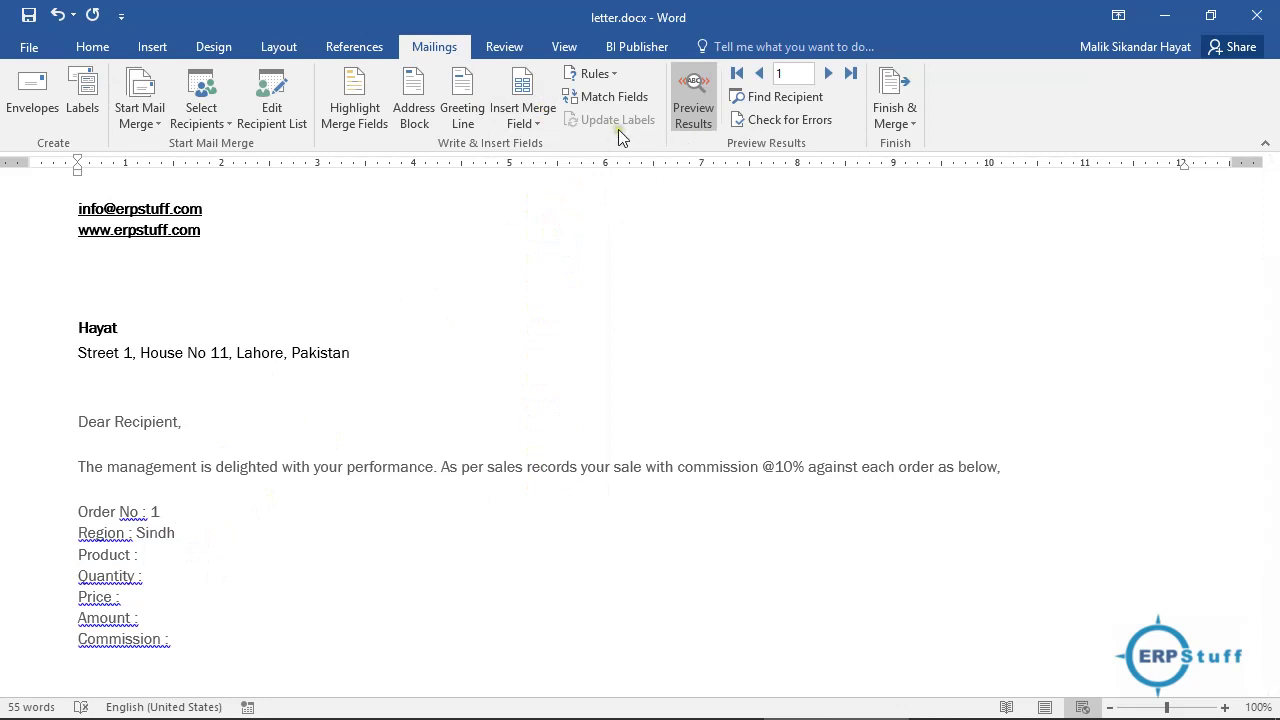
click(544, 125)
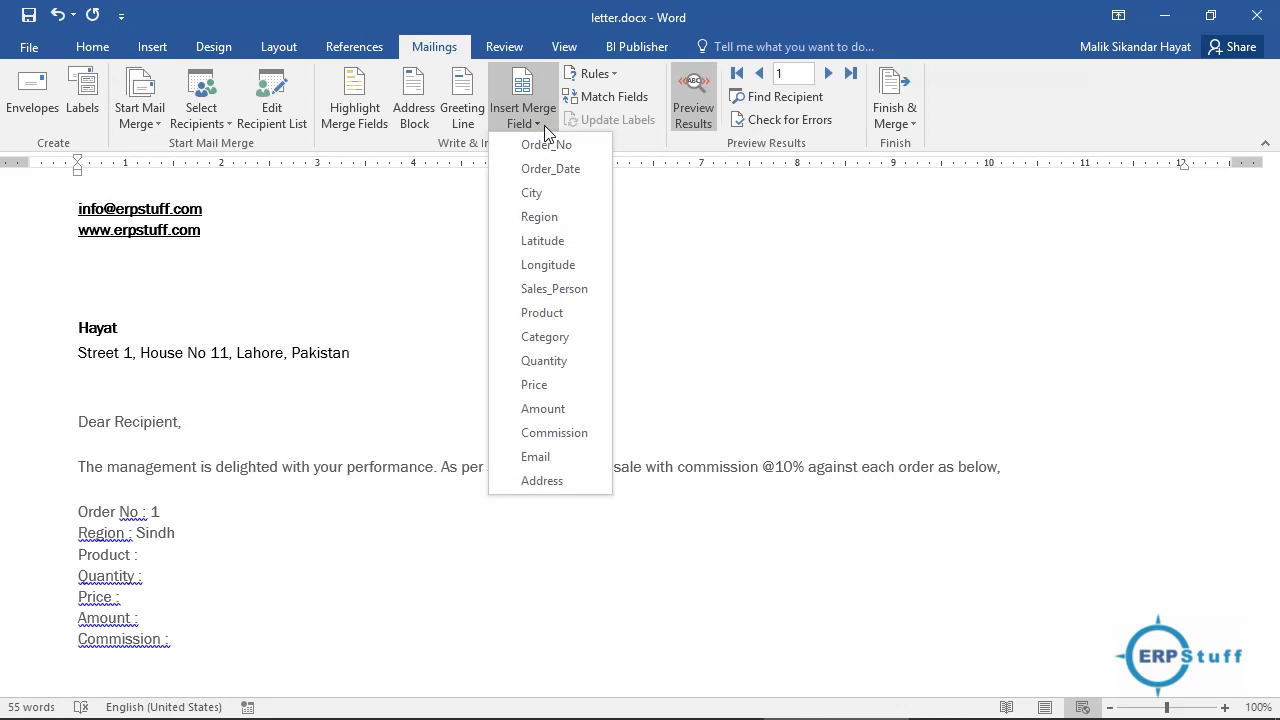
click(557, 313)
click(205, 566)
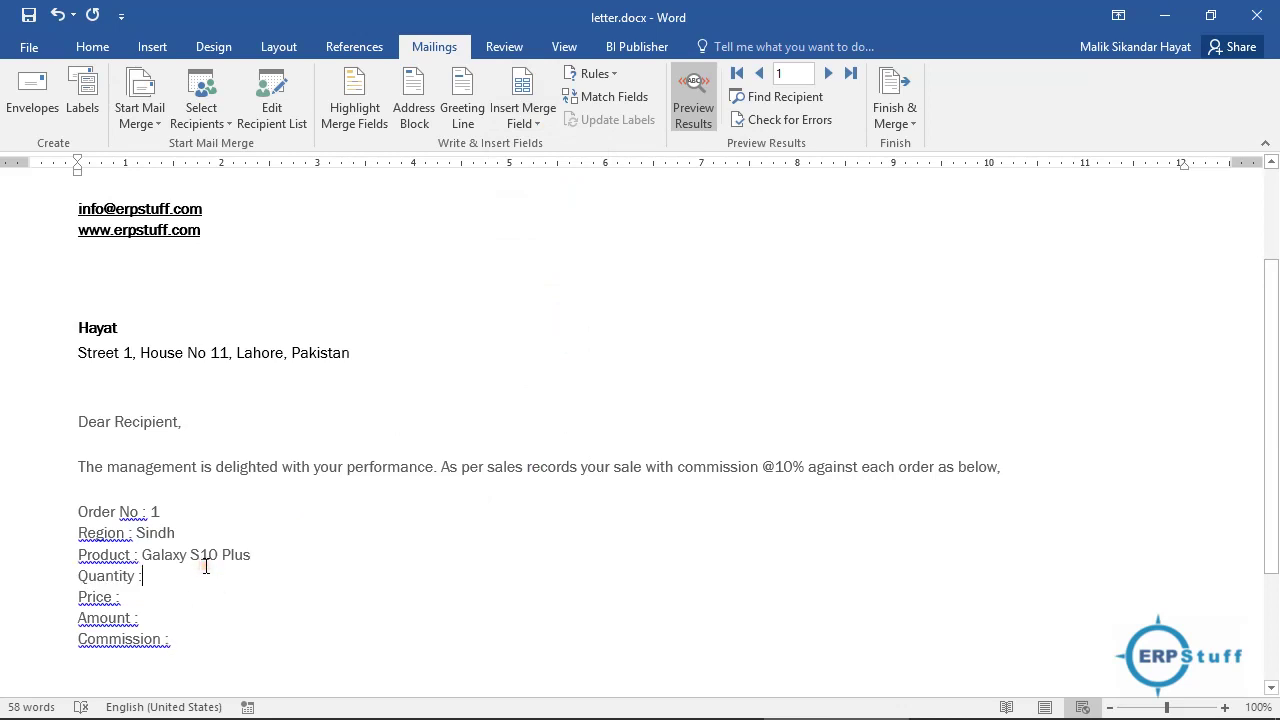
click(537, 123)
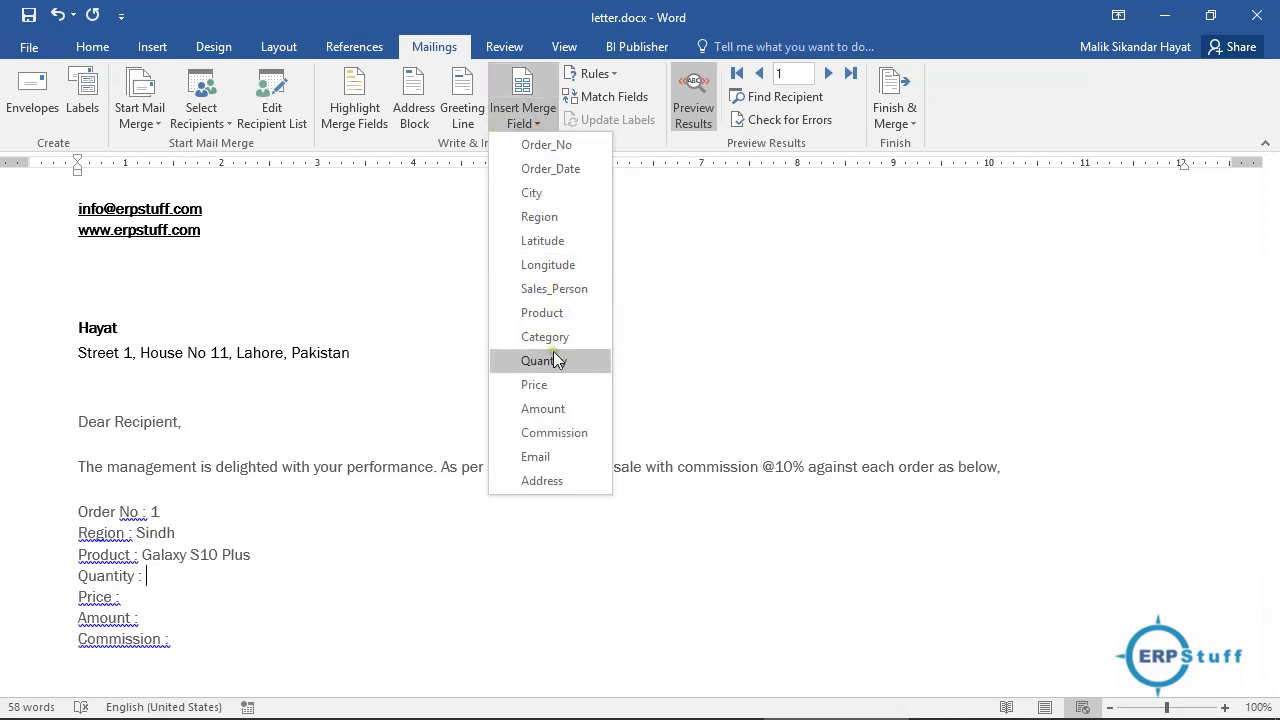
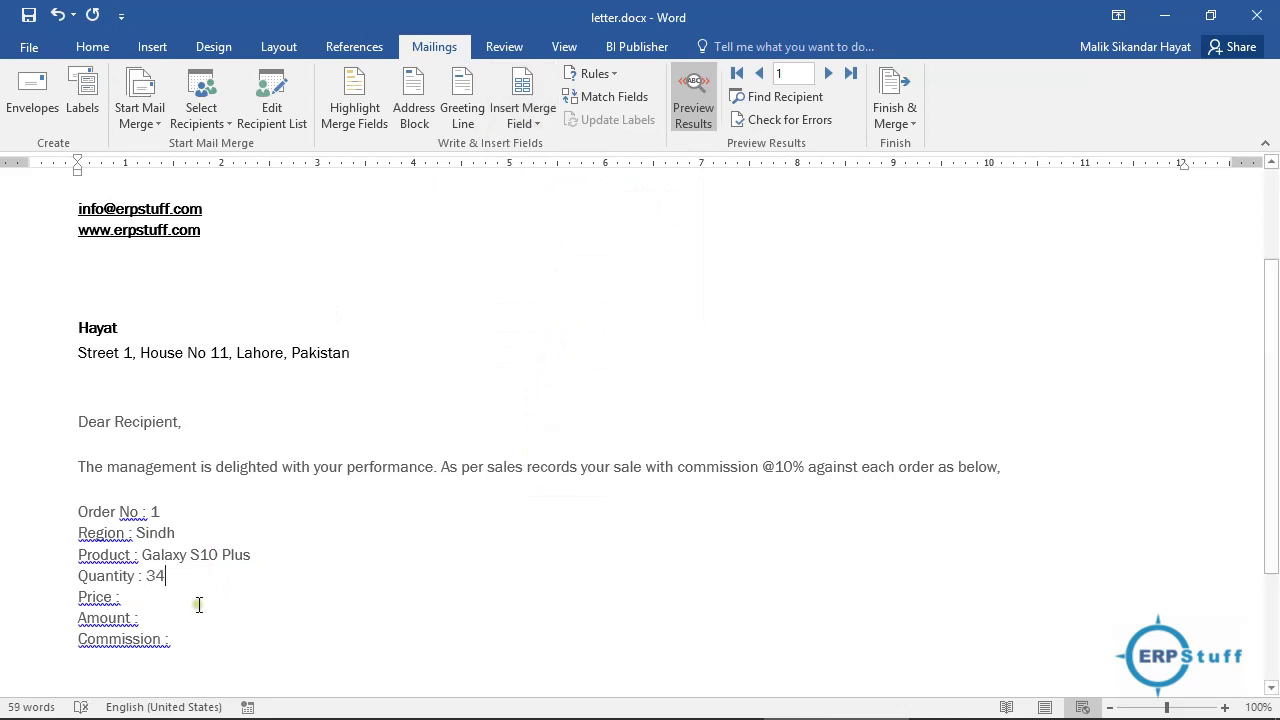
Insert the Price merge field after the Price label and the Amount merge field after the Amount label.
click(528, 122)
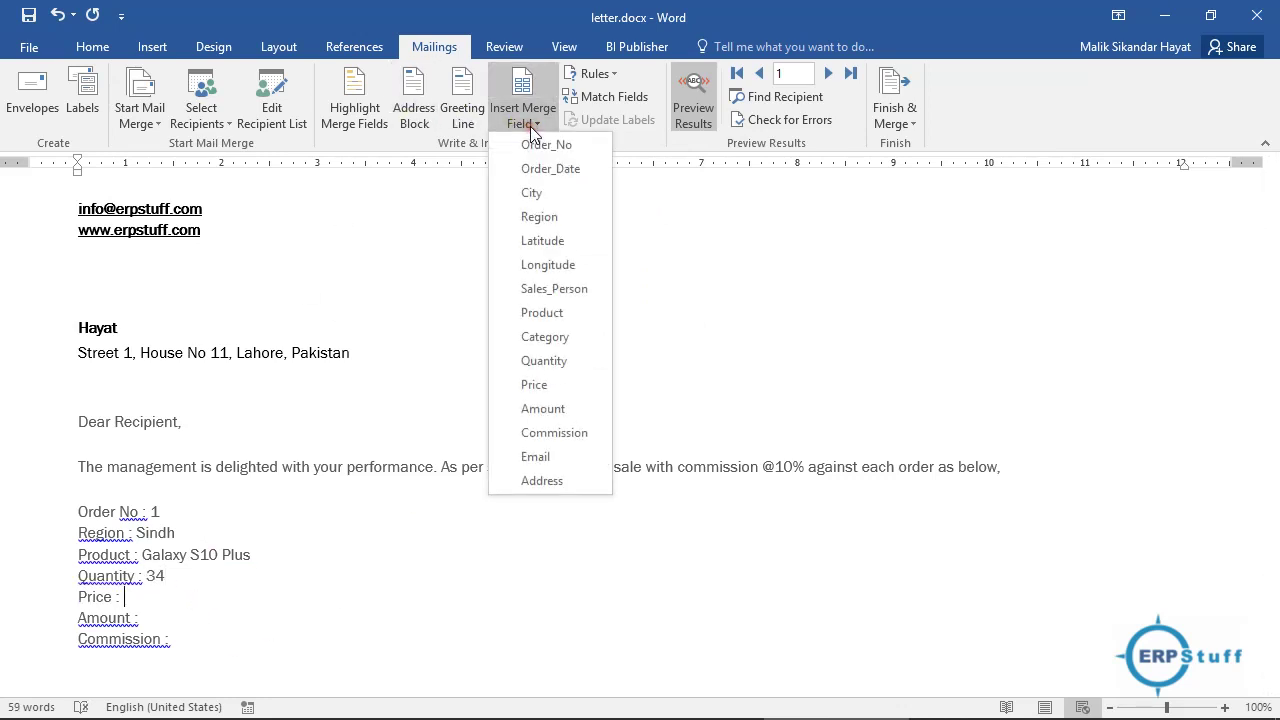
click(553, 389)
click(188, 616)
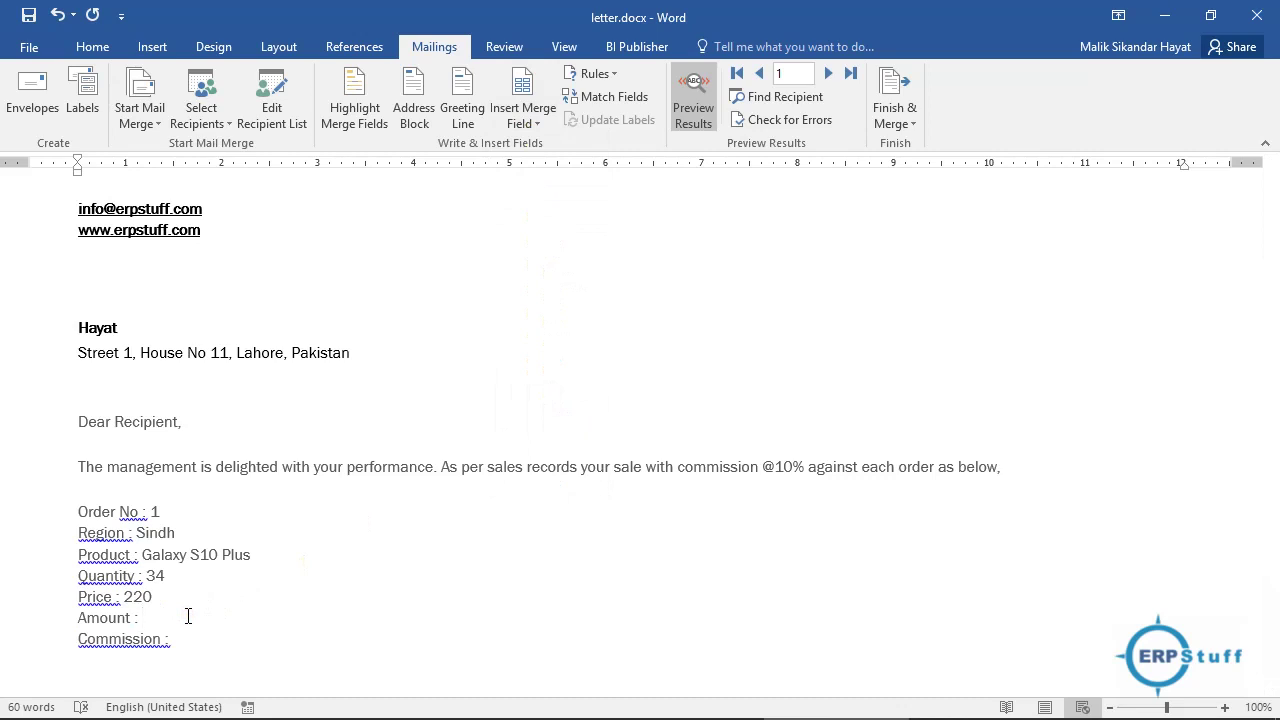
click(537, 127)
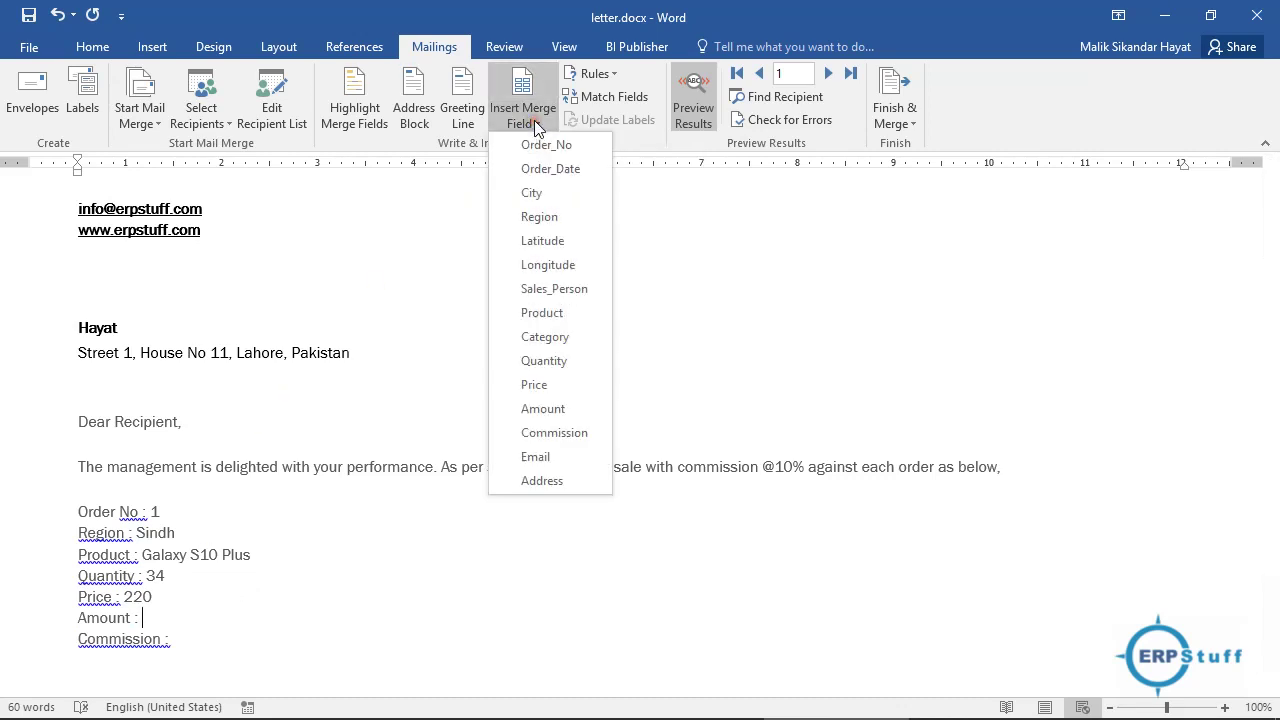
click(520, 414)
Insert the Commission merge field after the Commission label at the end of the order details.
click(214, 638)
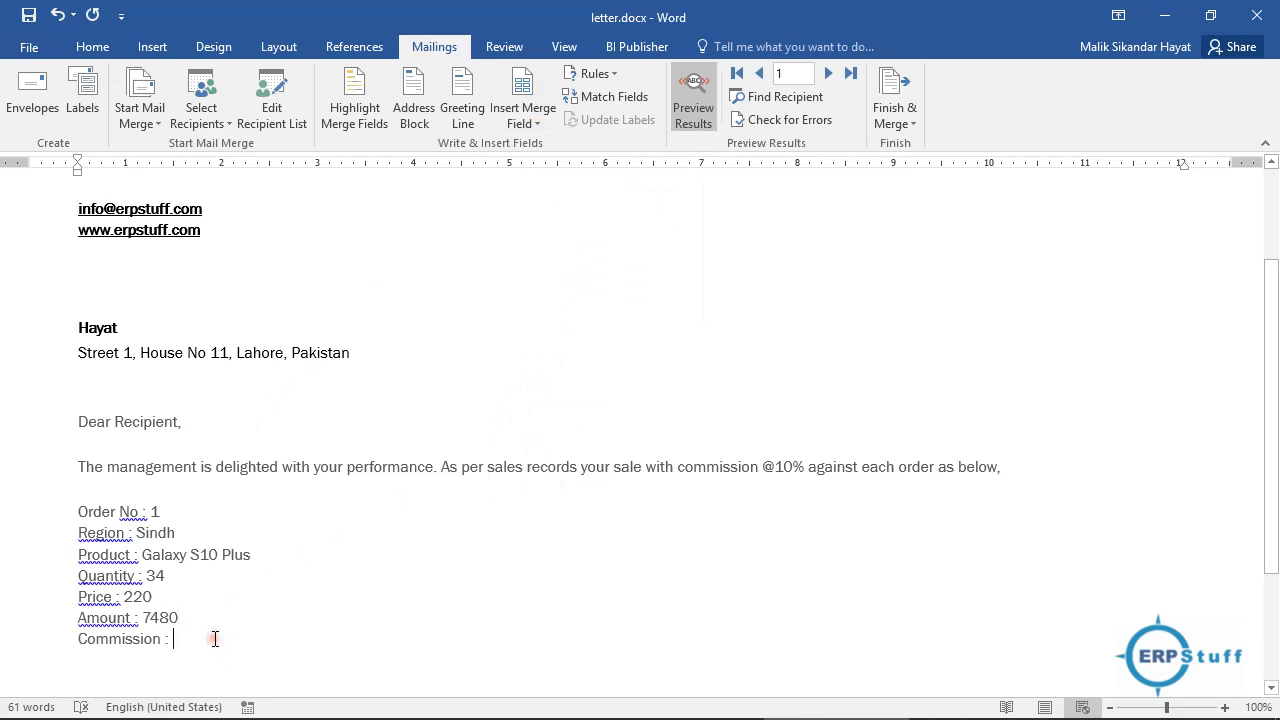
click(530, 118)
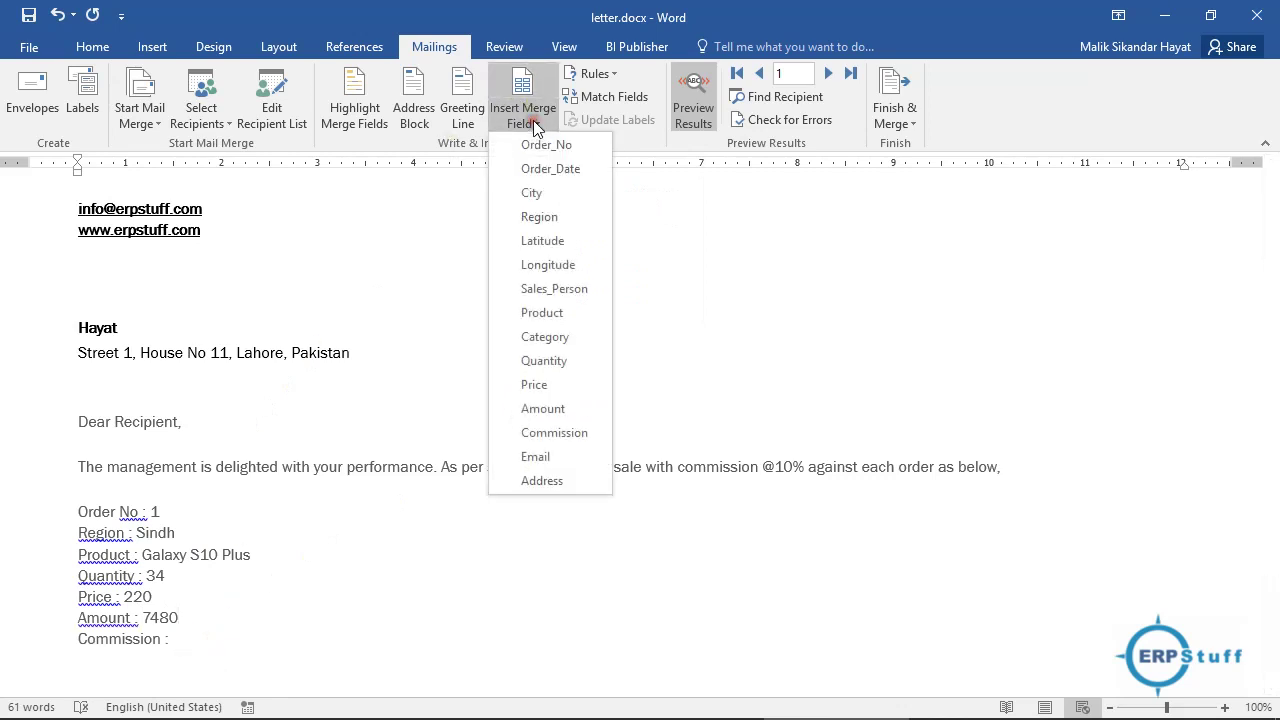
click(534, 433)
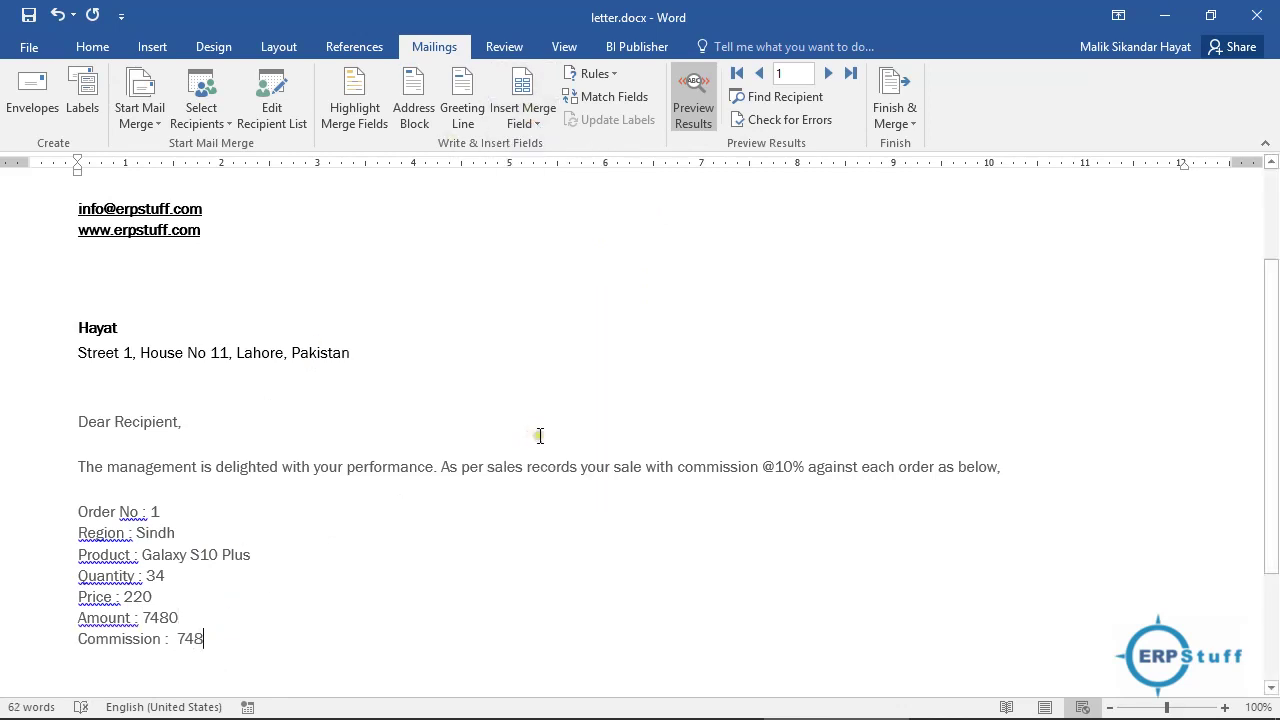
Insert the Email merge field on a new line below the recipient's address.
mouse_move(1273, 558)
mouse_down()
mouse_move(1274, 650)
mouse_move(1276, 570)
mouse_up()
click(751, 369)
key(Return)
key(BackSpace)
click(538, 125)
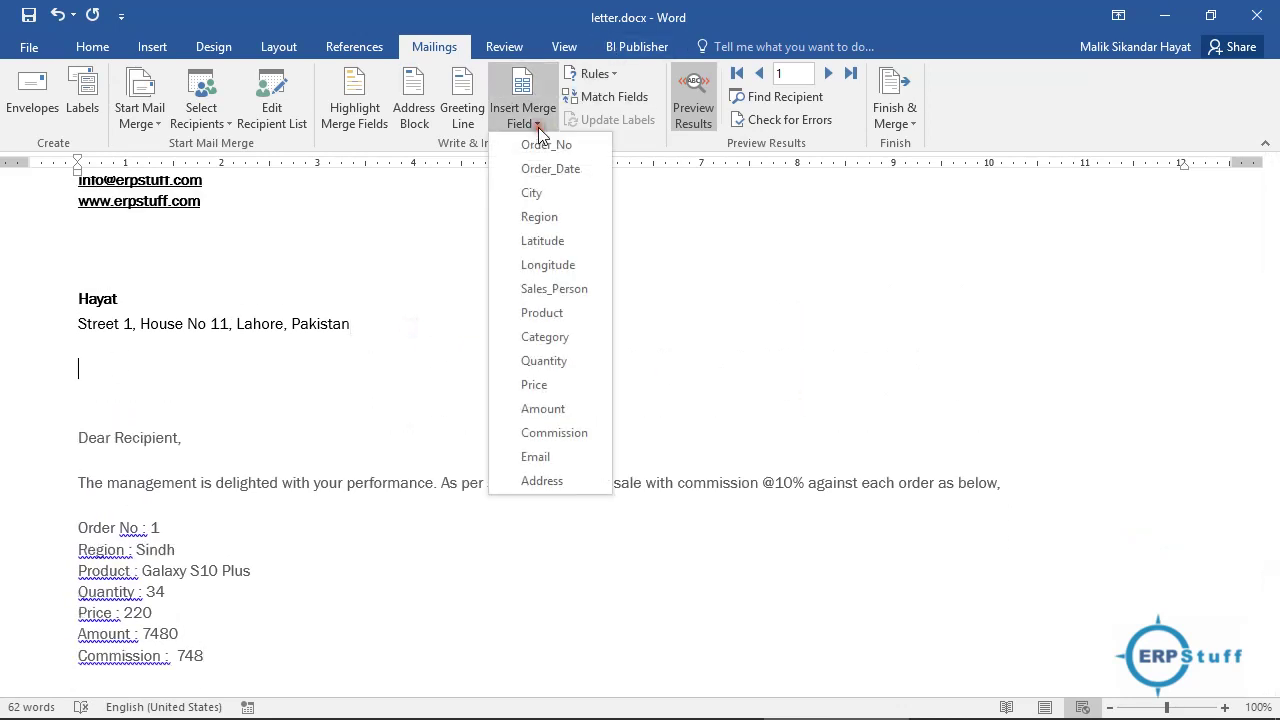
click(530, 456)
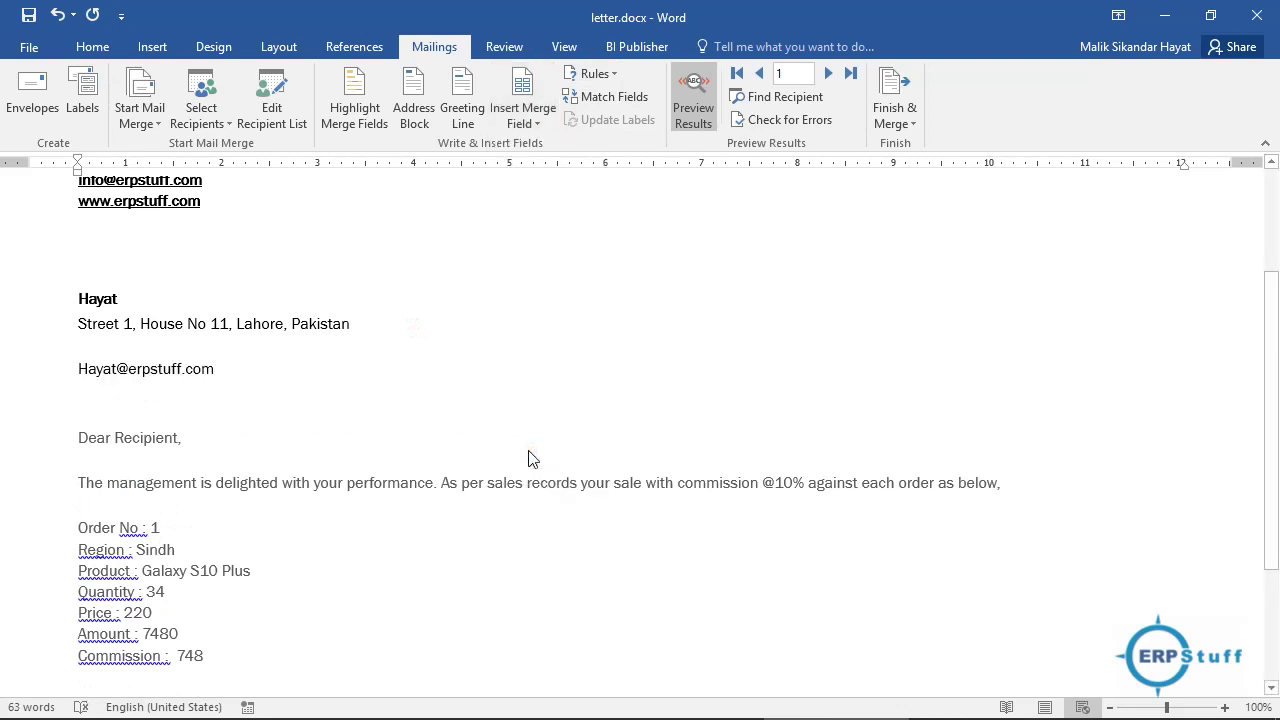
Preview the merged letters record by record, checking the recipient and order details, and return to the first record.
double_click(80, 299)
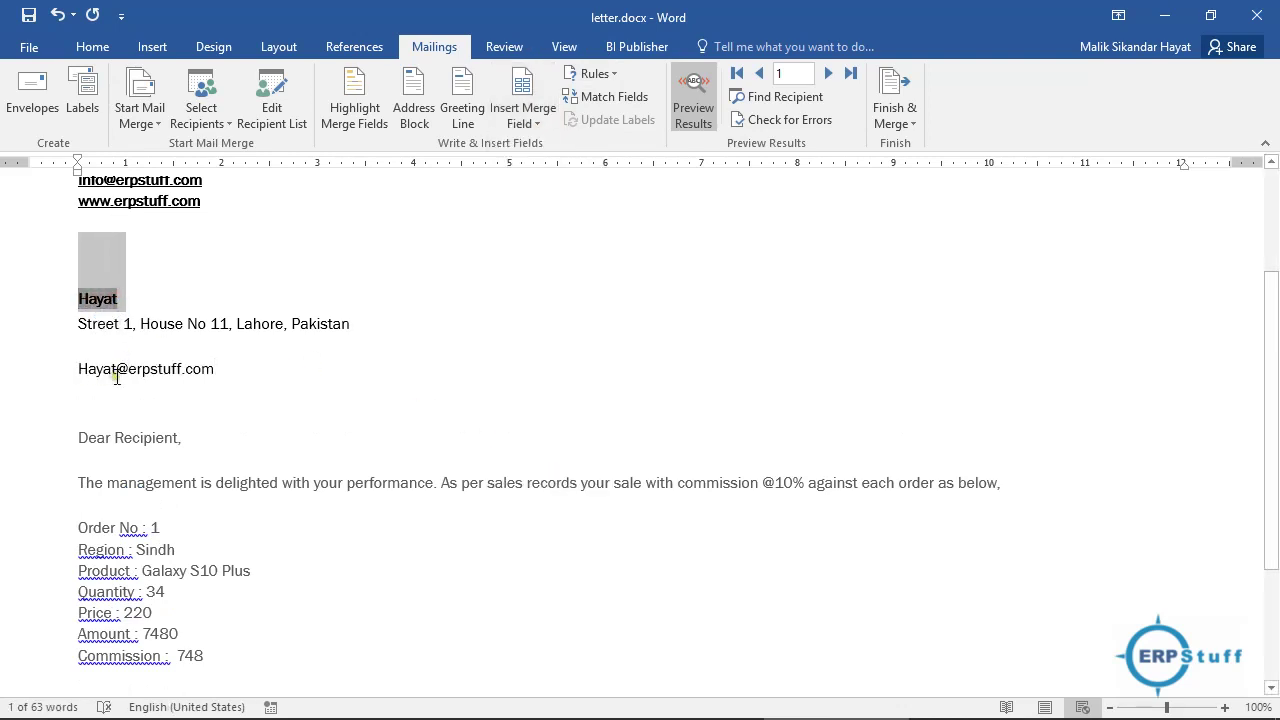
click(229, 347)
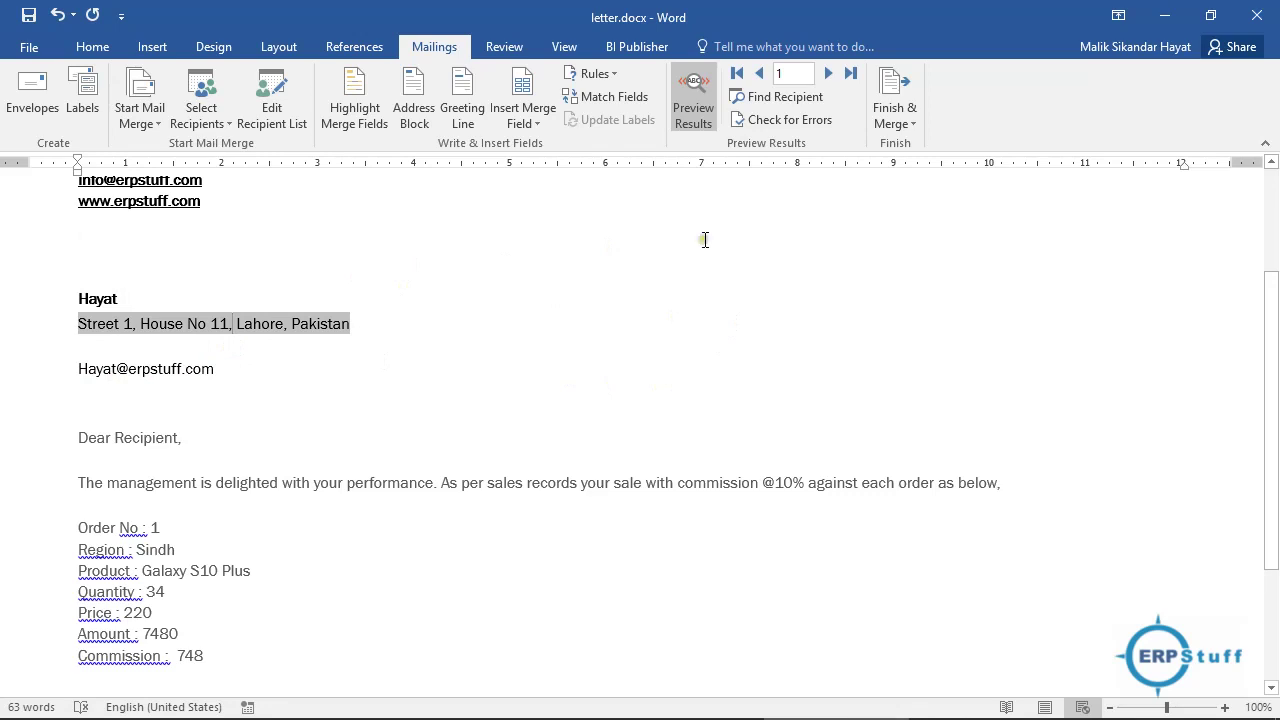
click(143, 294)
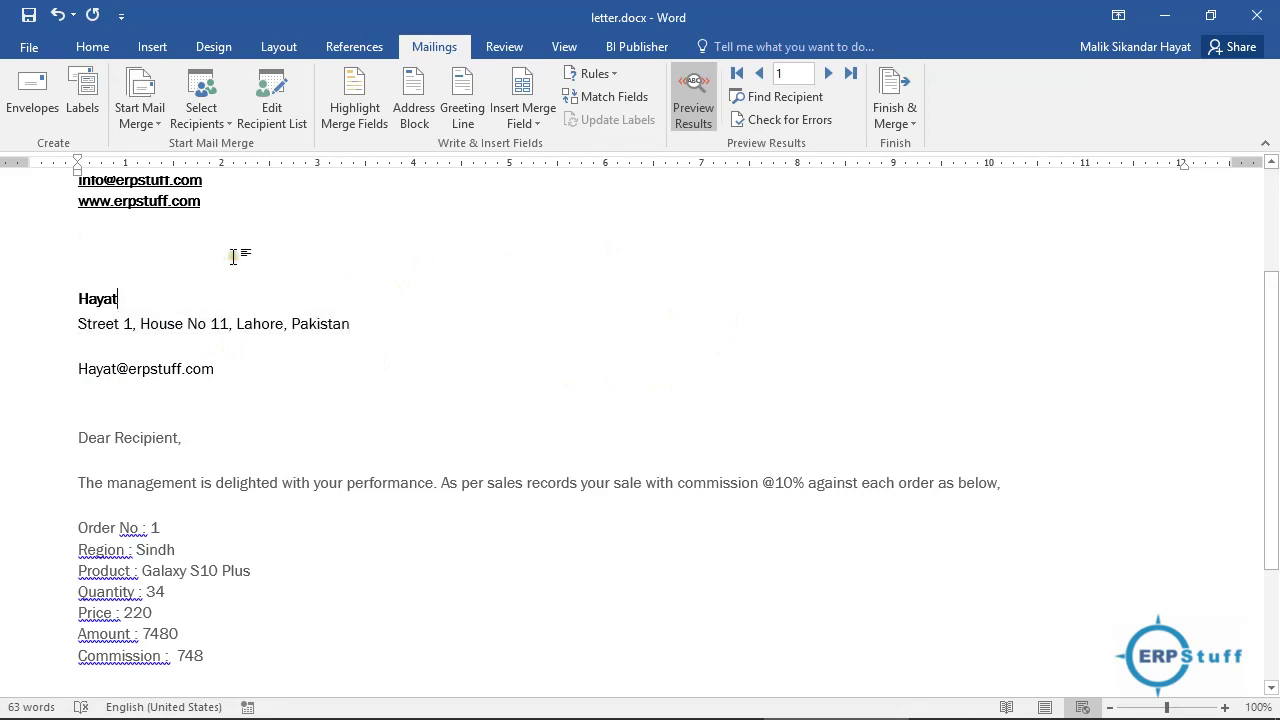
click(828, 76)
click(828, 76)
click(828, 76)
click(828, 76)
click(828, 76)
click(828, 76)
click(828, 76)
click(828, 76)
click(828, 76)
click(828, 76)
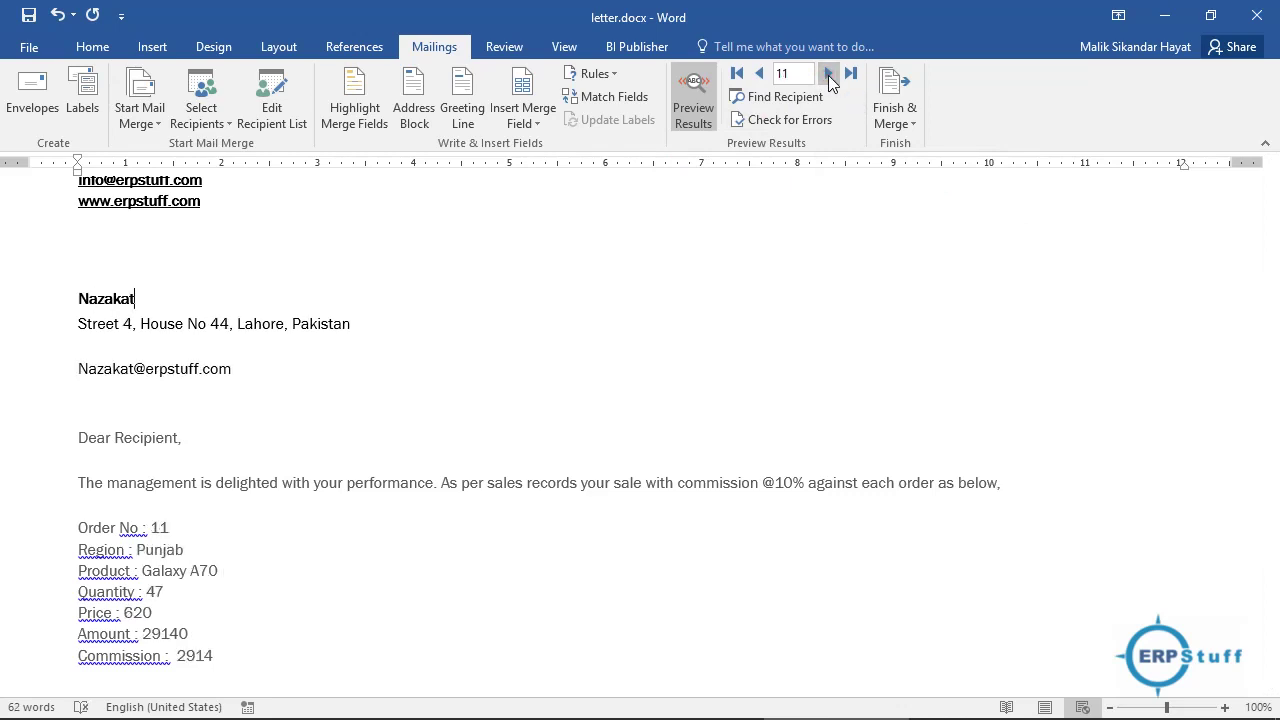
click(828, 76)
click(828, 76)
click(828, 76)
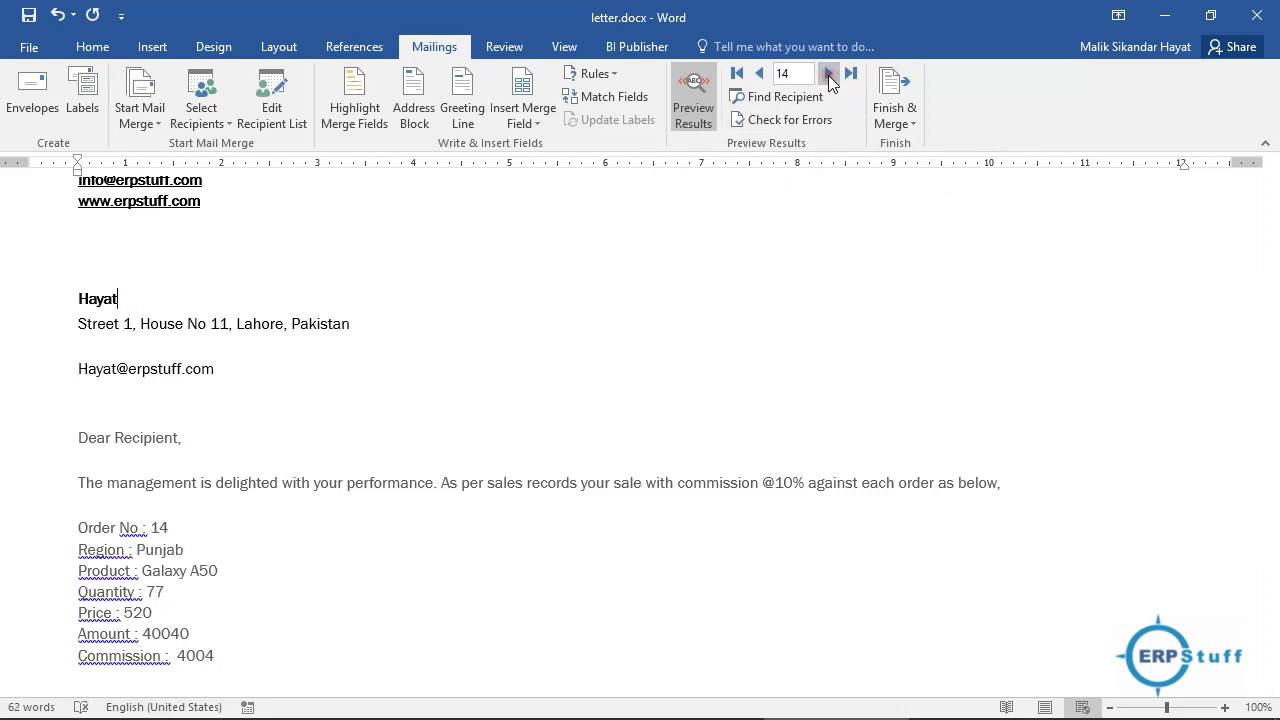
click(828, 75)
click(828, 75)
click(828, 75)
click(828, 75)
click(828, 75)
click(828, 75)
click(828, 75)
click(828, 75)
click(828, 75)
click(738, 76)
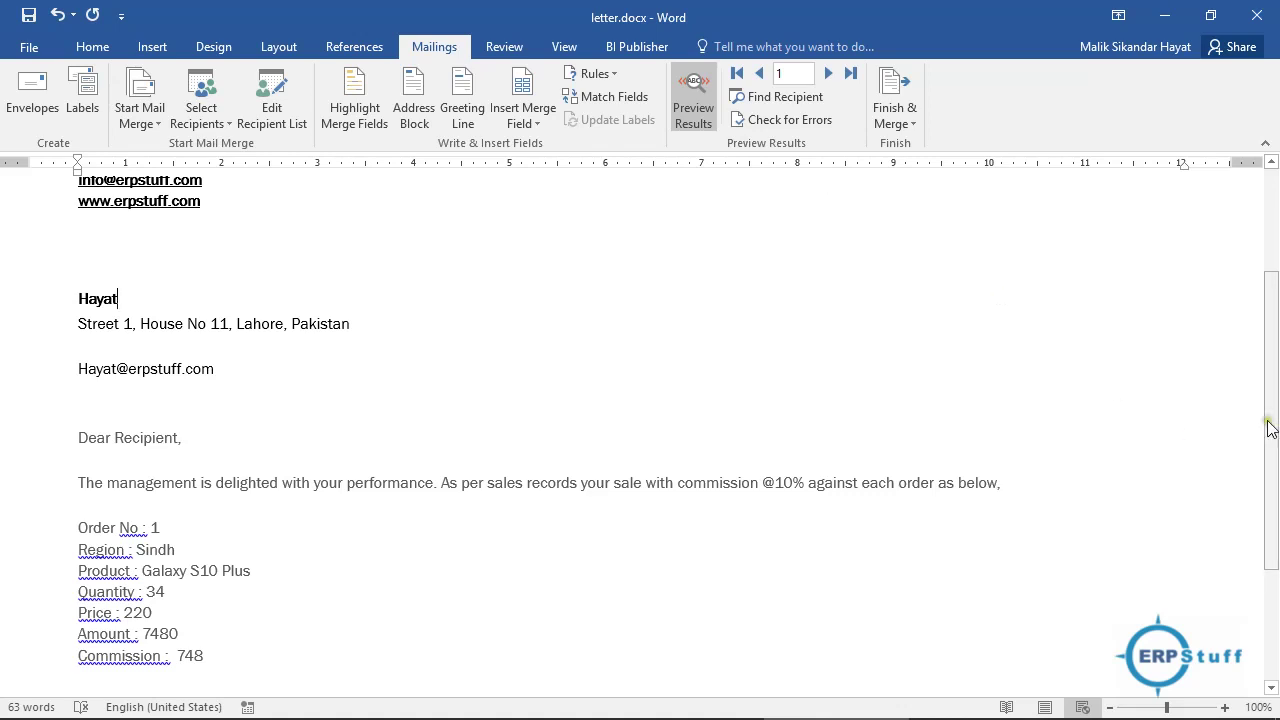
Start finishing the merge as e-mail messages, keeping the Email field as the recipient address.
drag(1269, 428, 1274, 368)
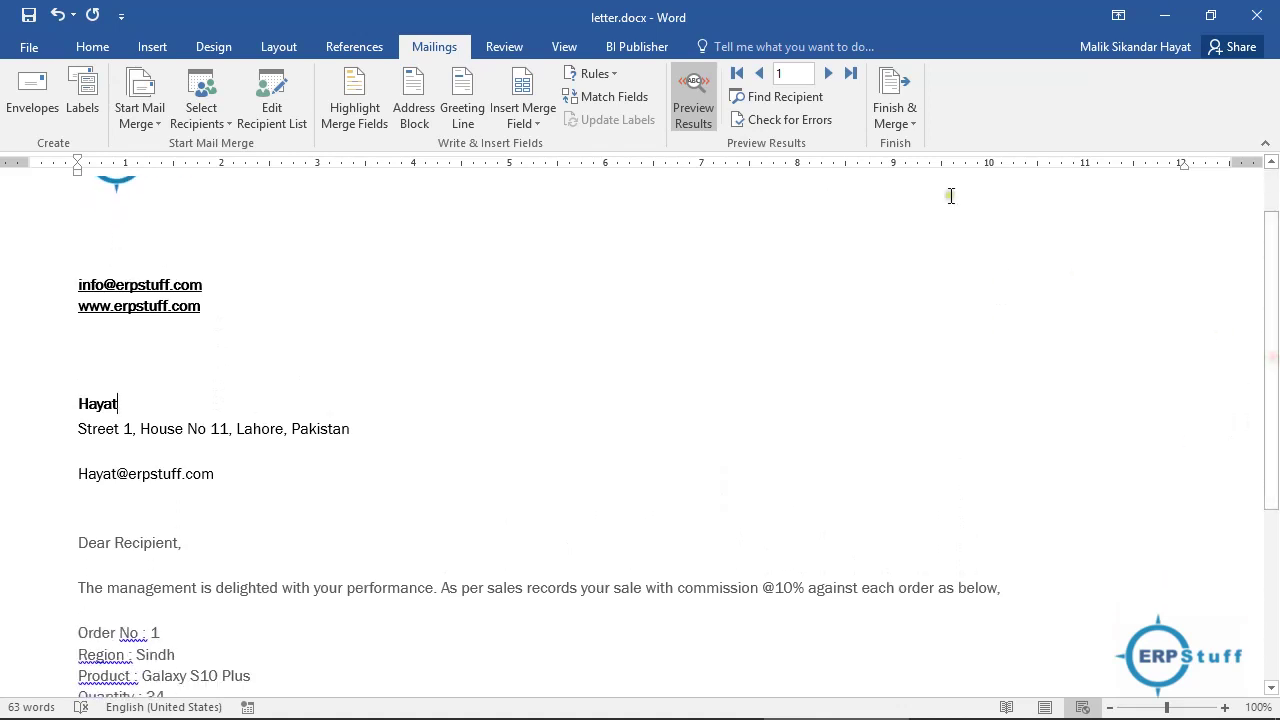
click(907, 127)
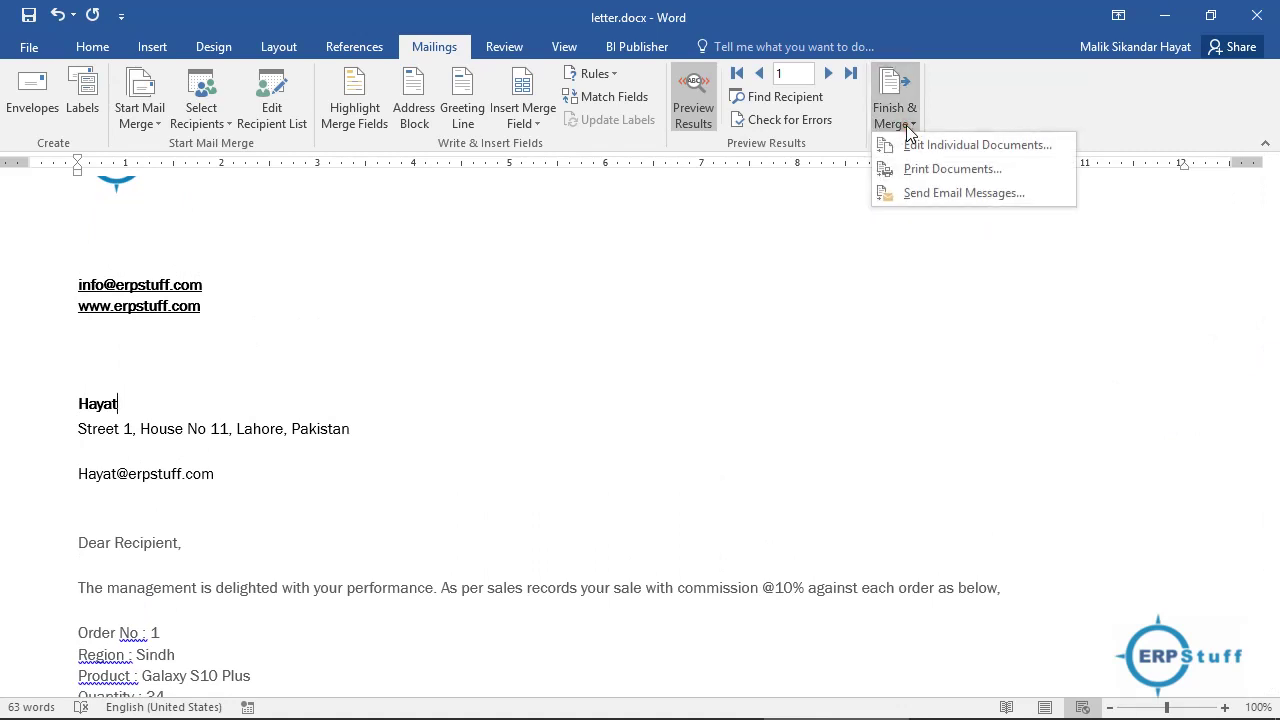
click(960, 193)
mouse_move(629, 237)
mouse_down()
mouse_move(608, 237)
mouse_move(621, 236)
mouse_up()
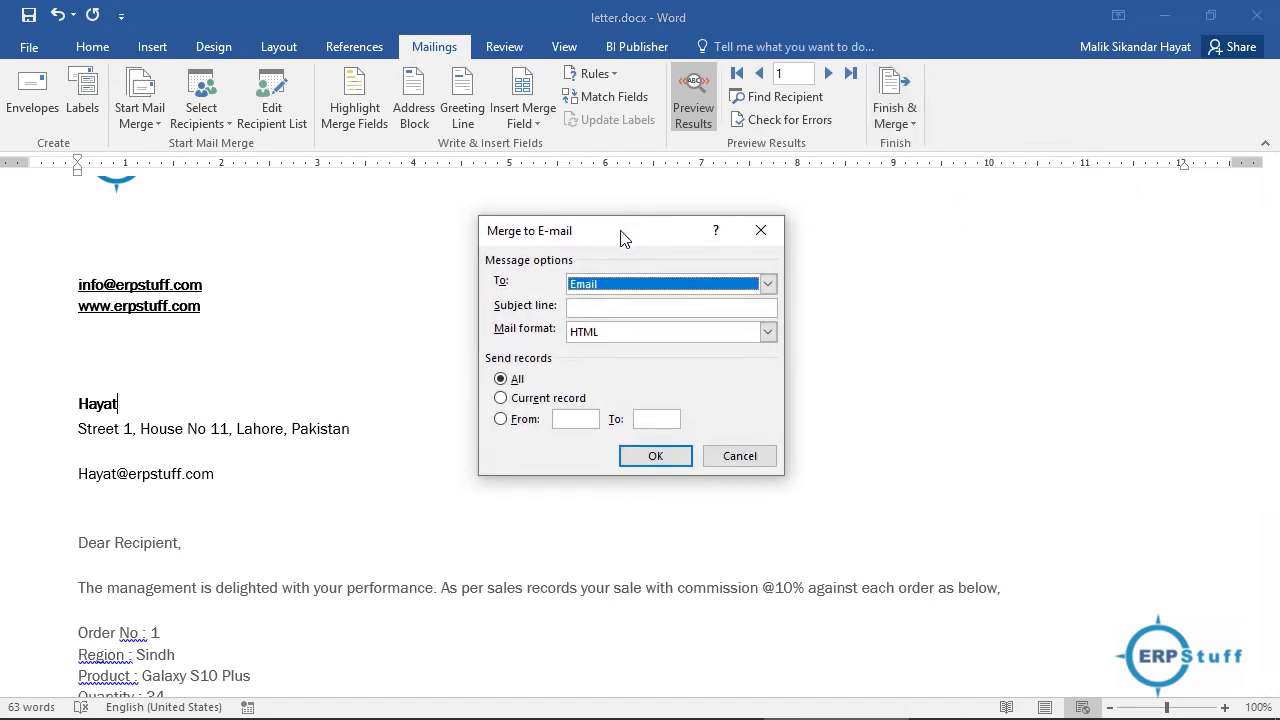
click(768, 284)
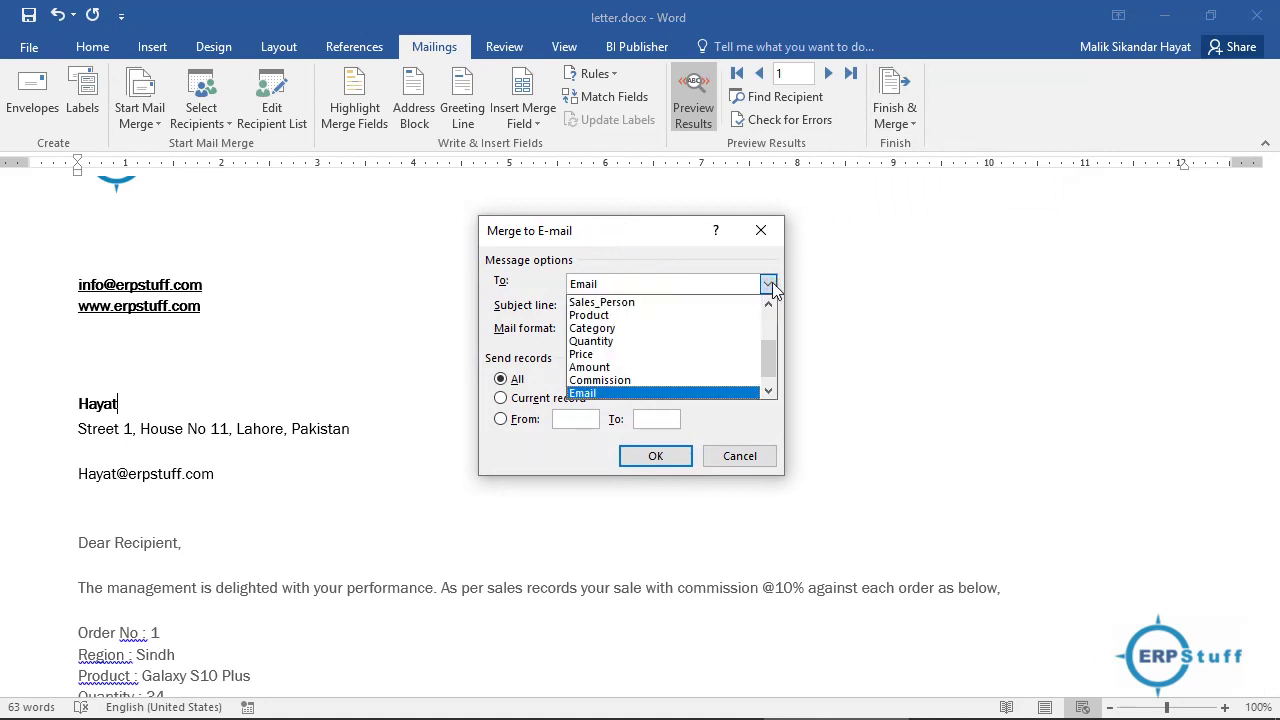
click(772, 282)
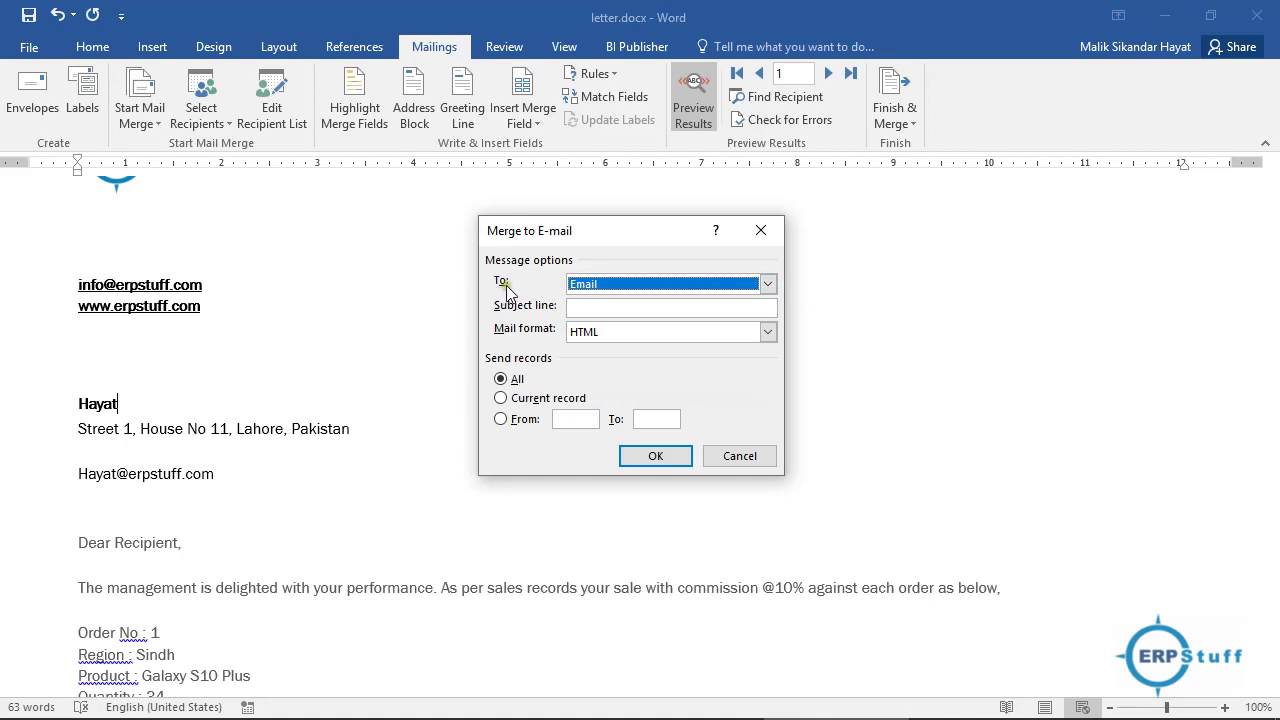
Set the e-mail subject line to "Demo Mail Merge" and keep HTML as the mail format.
click(594, 307)
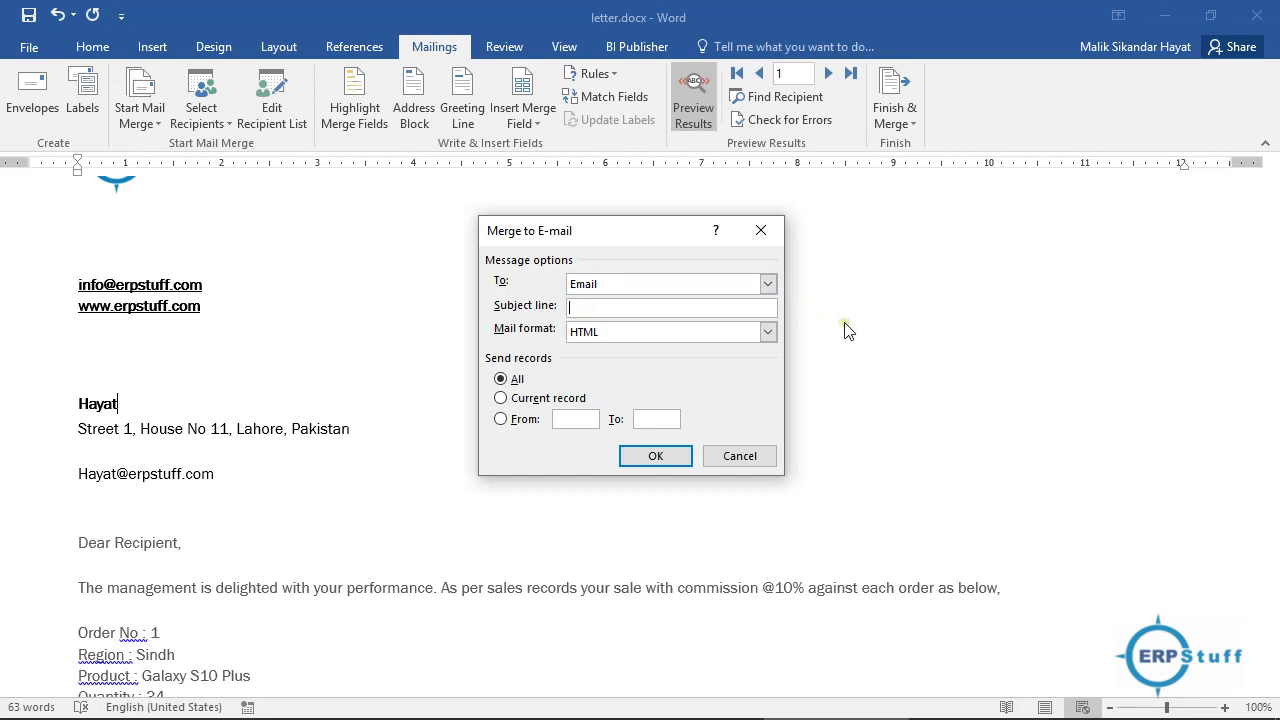
text(Demo Mail Merge)
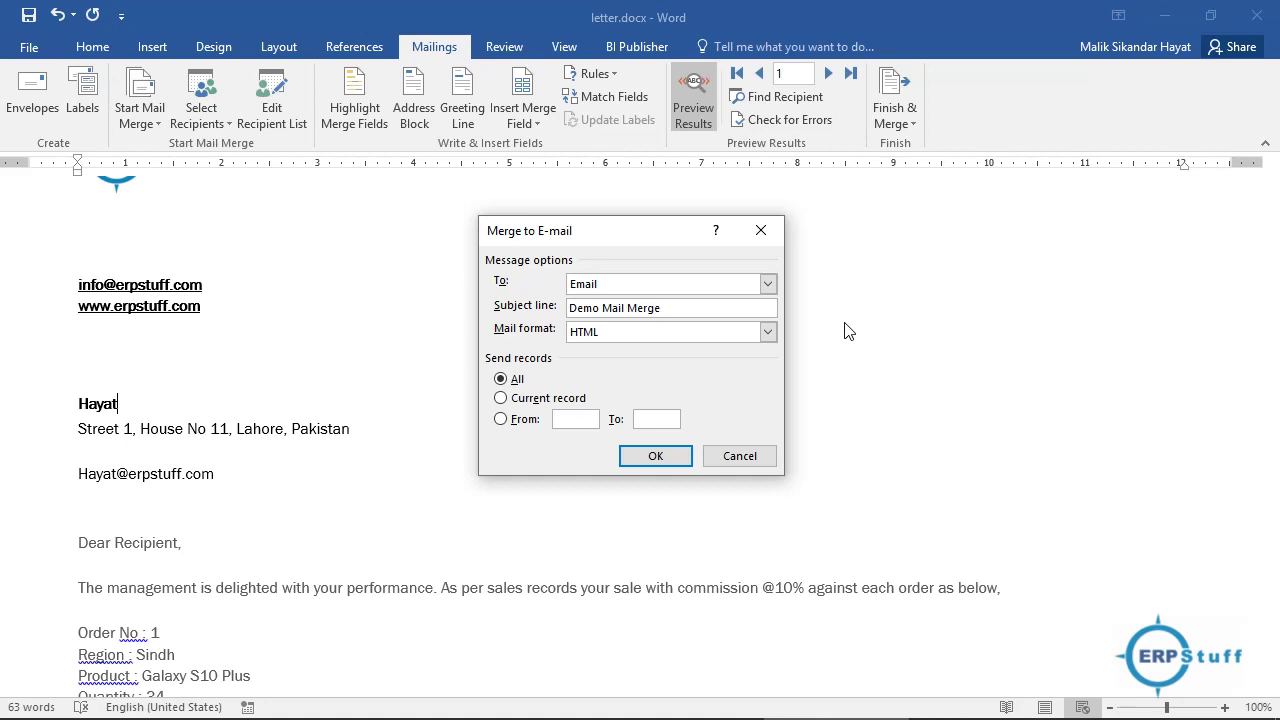
click(768, 333)
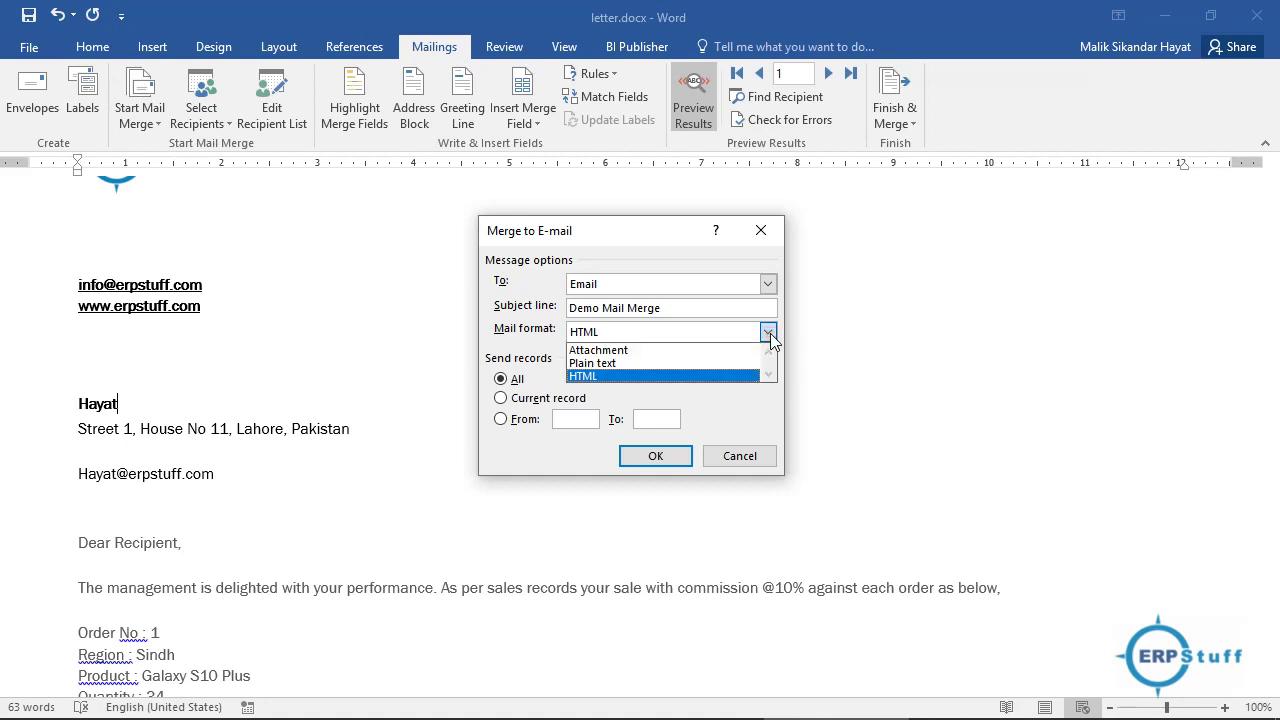
click(770, 333)
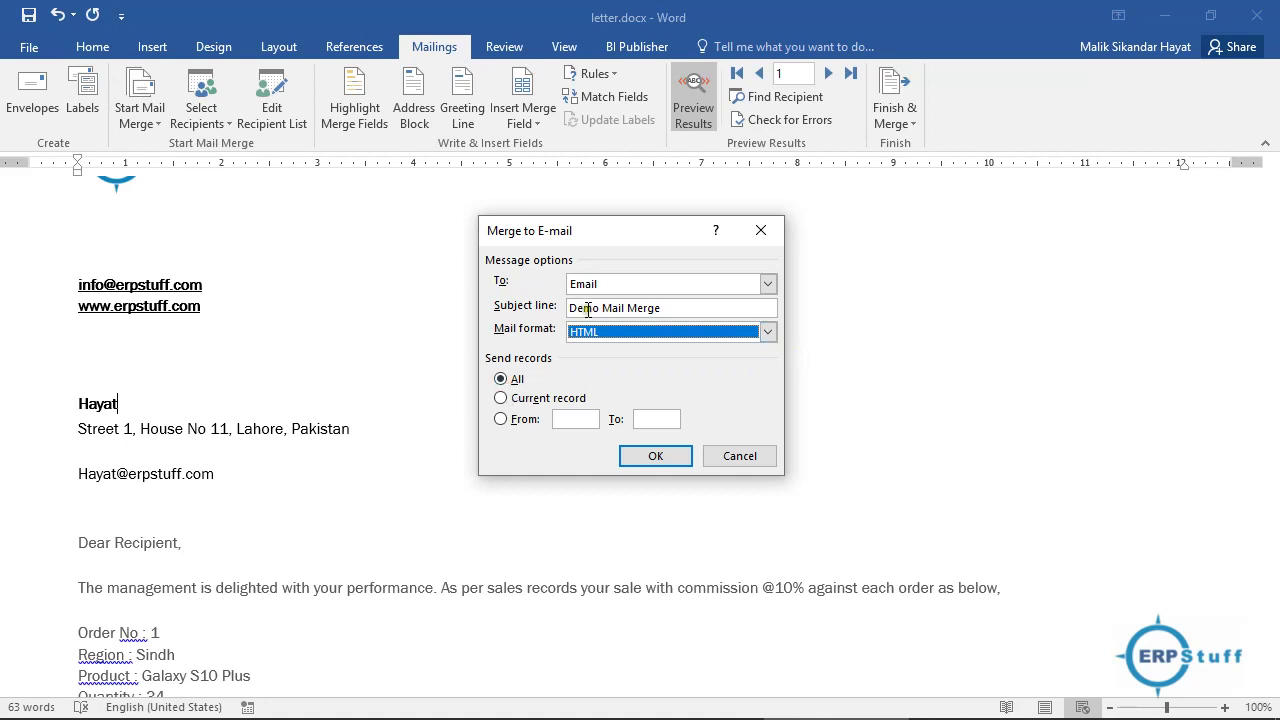